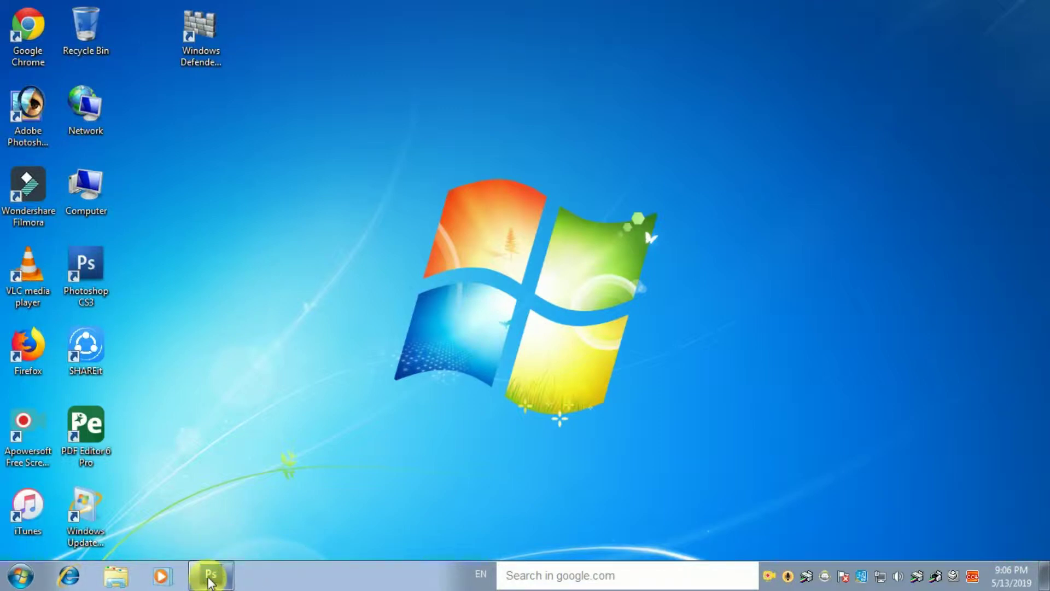
Restore the Photoshop CS3 window from the Windows 7 taskbar
{"action": "left_click", "coordinate": [208, 579]}
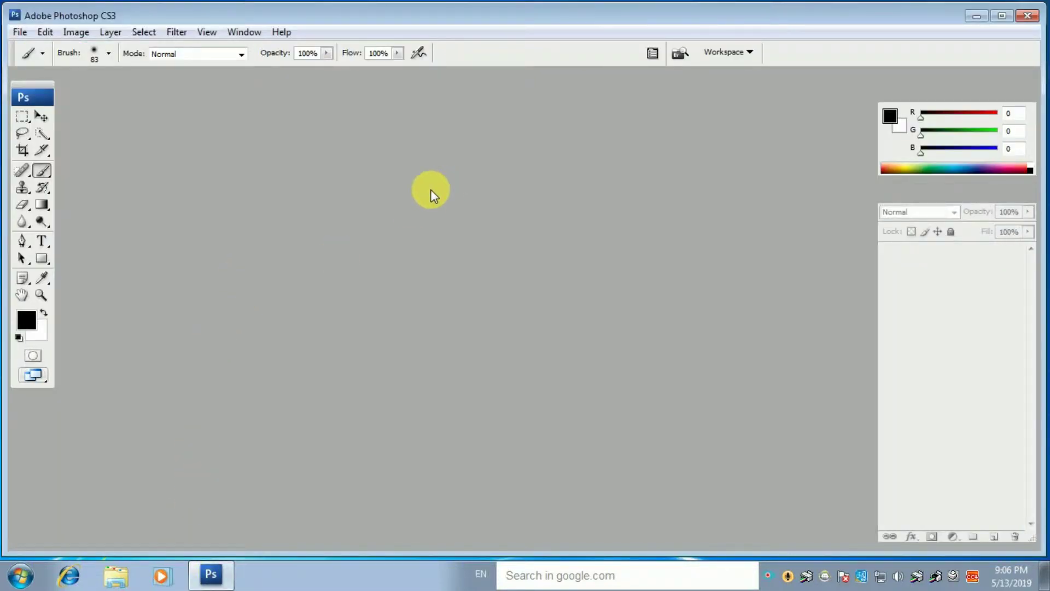
Open sa.jpg from the Model folder on drive D, then select the Crop tool
{"action": "double_click", "coordinate": [428, 162]}
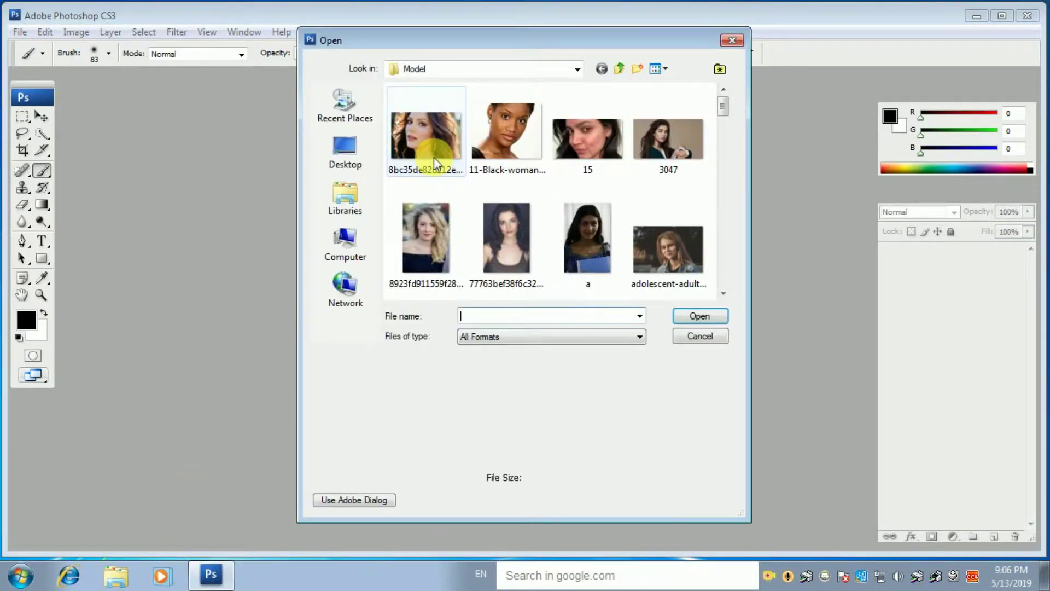
{"action": "left_click", "coordinate": [454, 74]}
{"action": "left_click", "coordinate": [462, 173]}
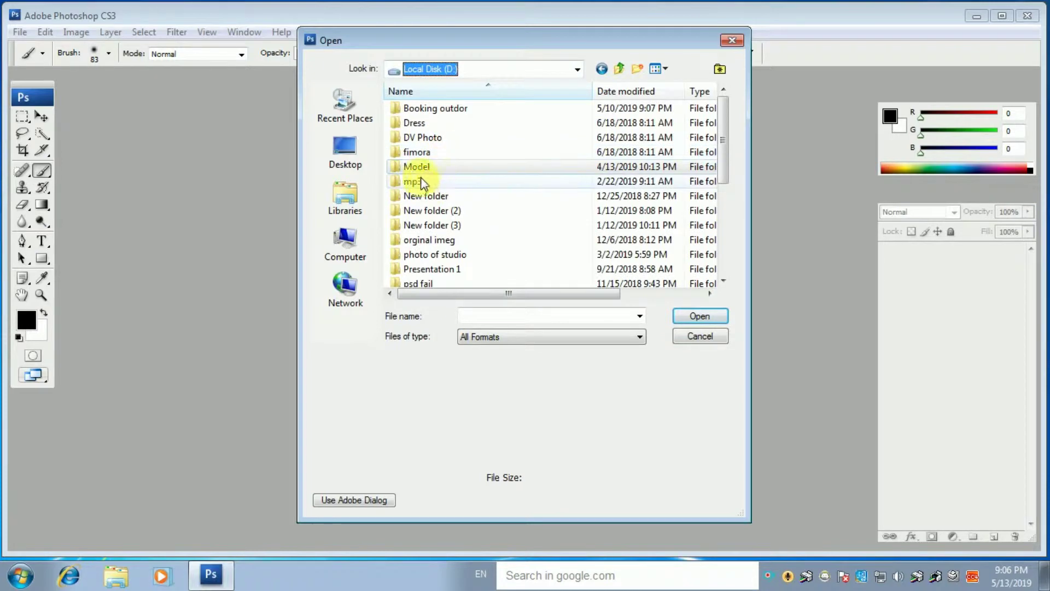
{"action": "double_click", "coordinate": [434, 164]}
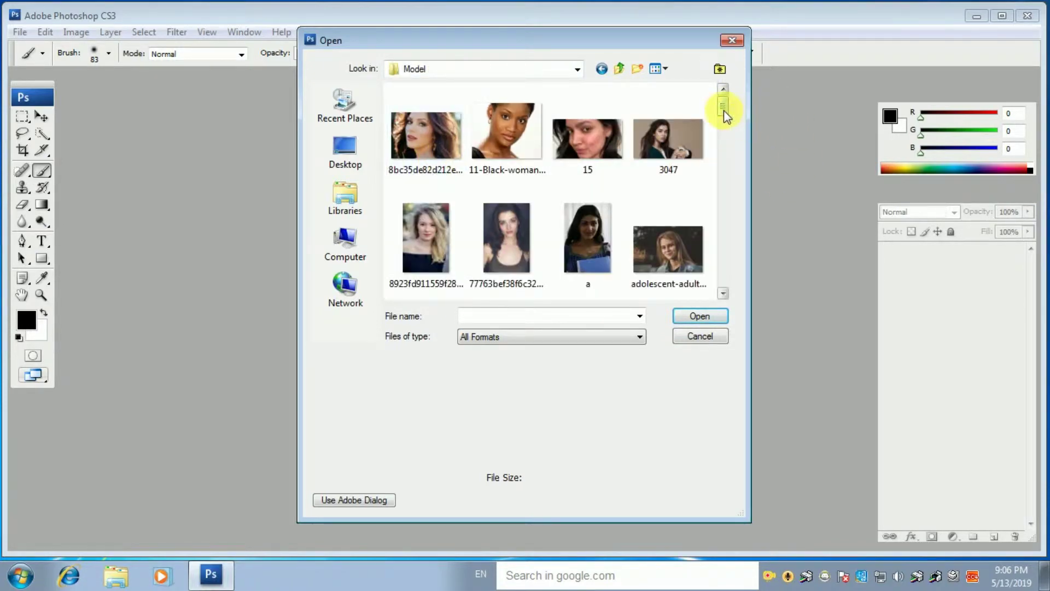
{"action": "left_click_drag", "start_coordinate": [723, 111], "coordinate": [727, 234]}
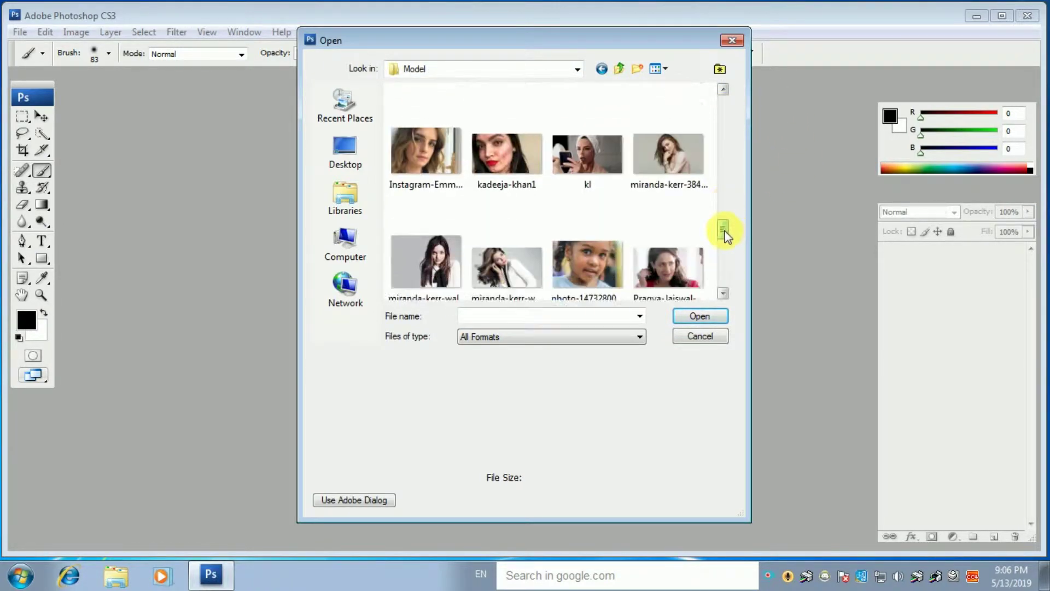
{"action": "left_click_drag", "start_coordinate": [727, 234], "coordinate": [727, 246]}
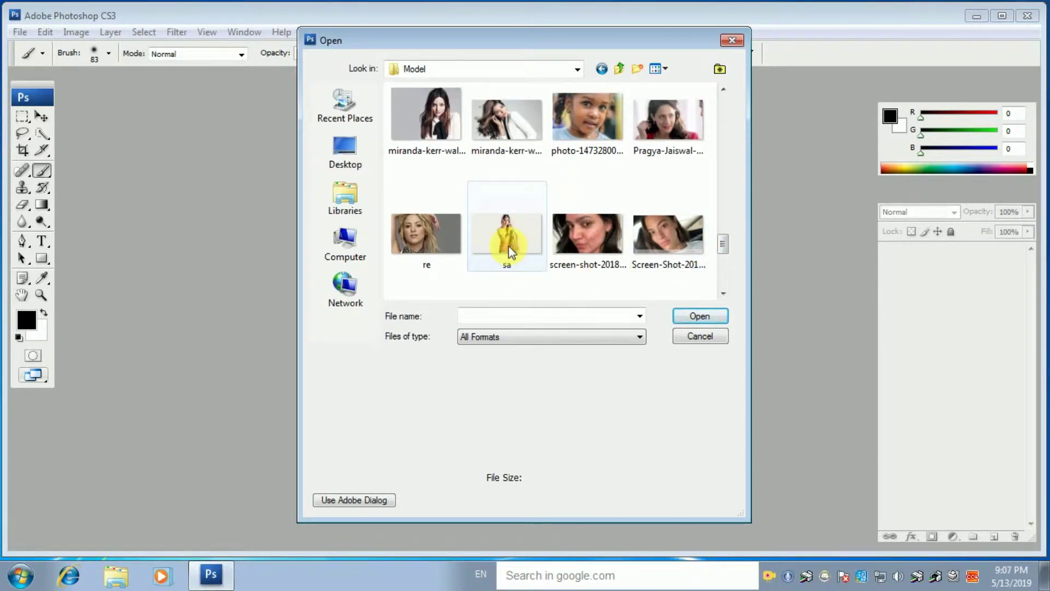
{"action": "double_click", "coordinate": [507, 241]}
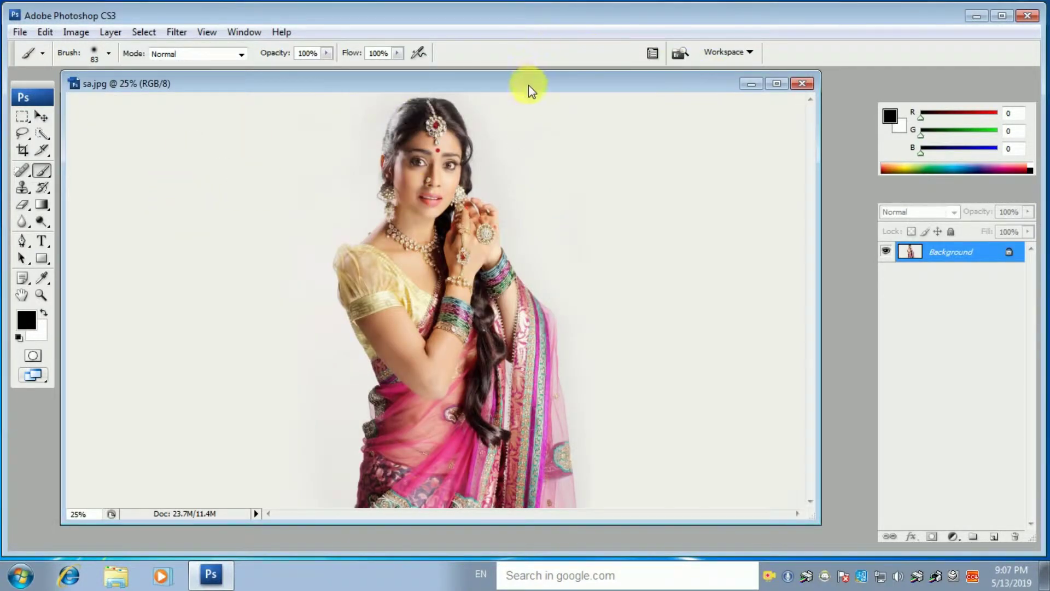
{"action": "key", "text": "ctrl+w"}
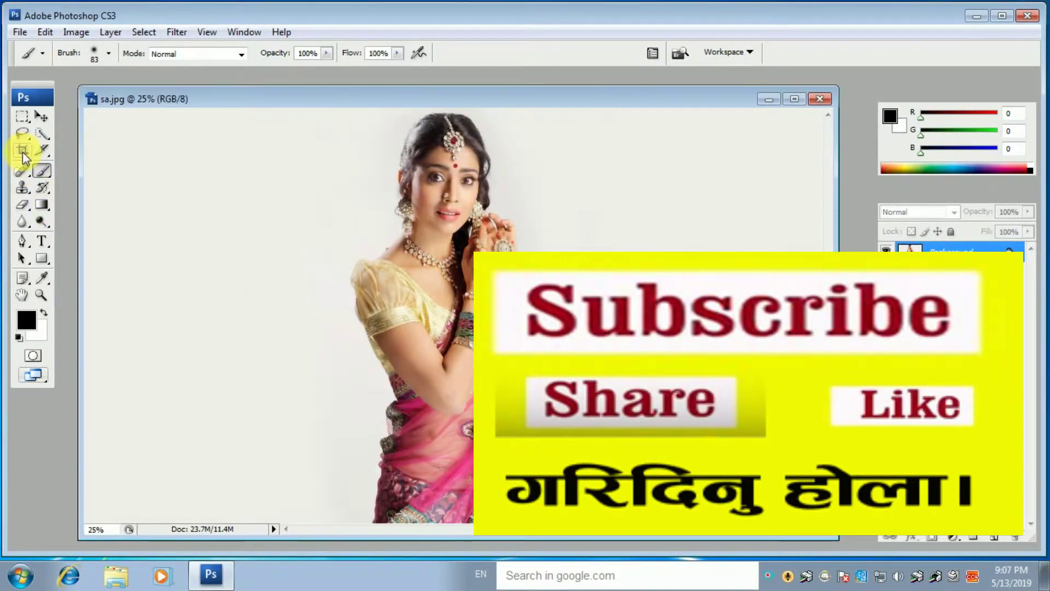
{"action": "left_click", "coordinate": [23, 152]}
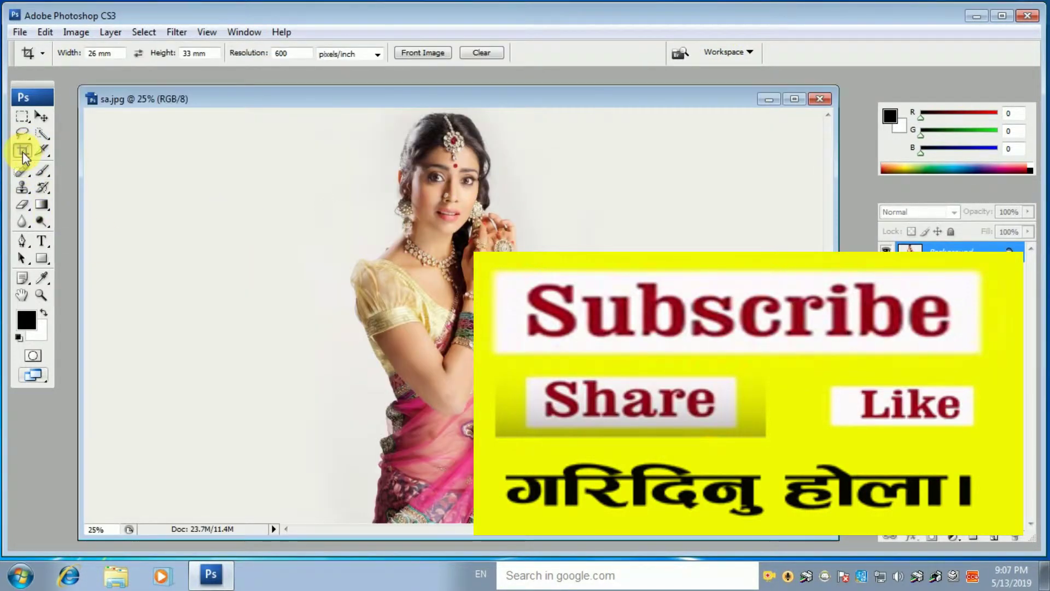
Set the Crop tool to 4 in width, 6 in height at 300 pixels/inch
{"action": "key", "text": "Return"}
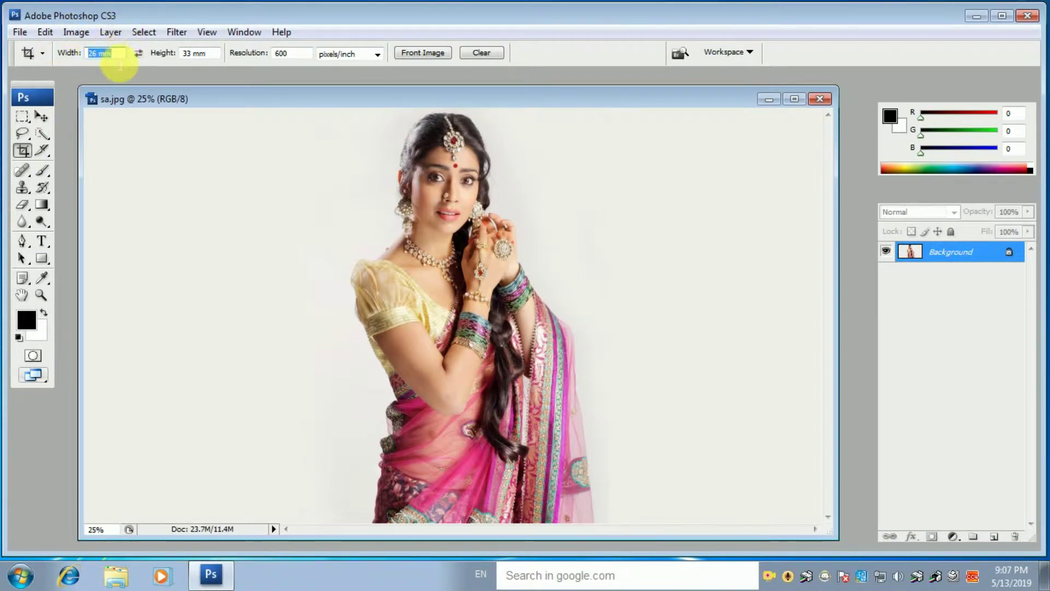
{"action": "type", "text": "4 "}
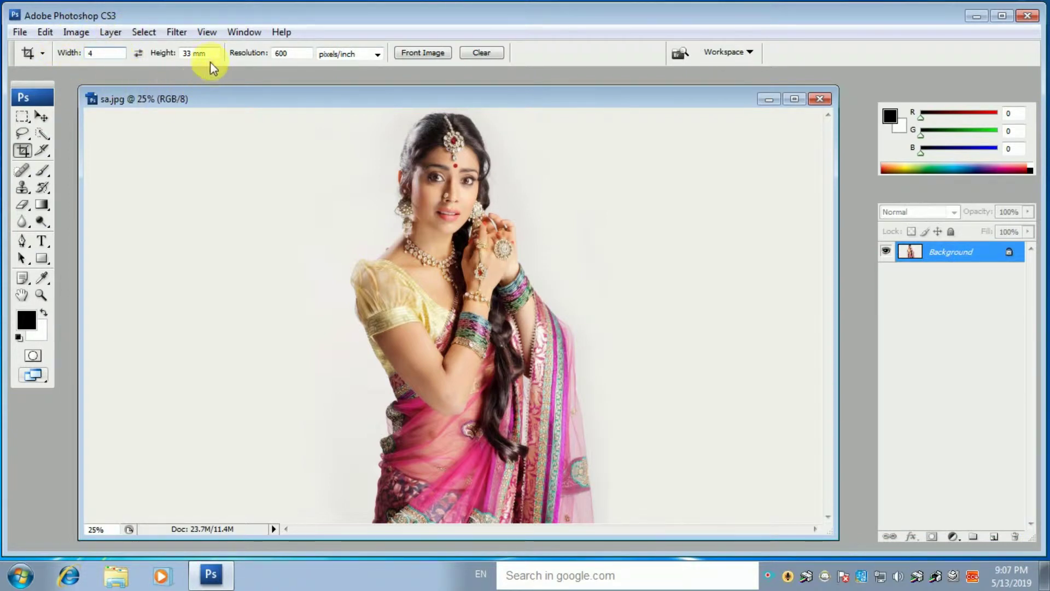
{"action": "type", "text": "in"}
{"action": "key", "text": "Tab"}
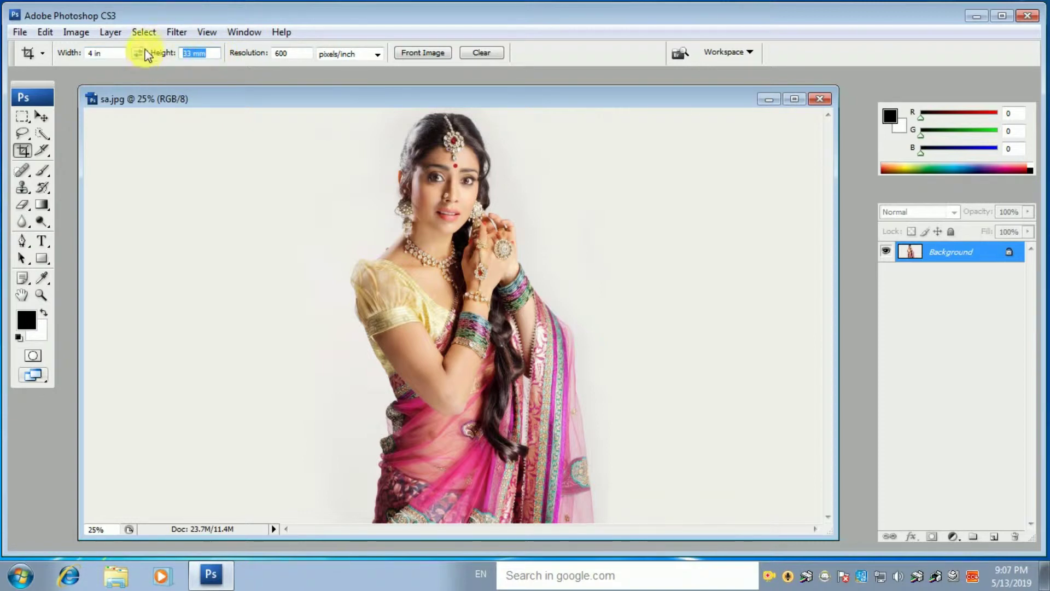
{"action": "type", "text": "6"}
{"action": "key", "text": "Tab"}
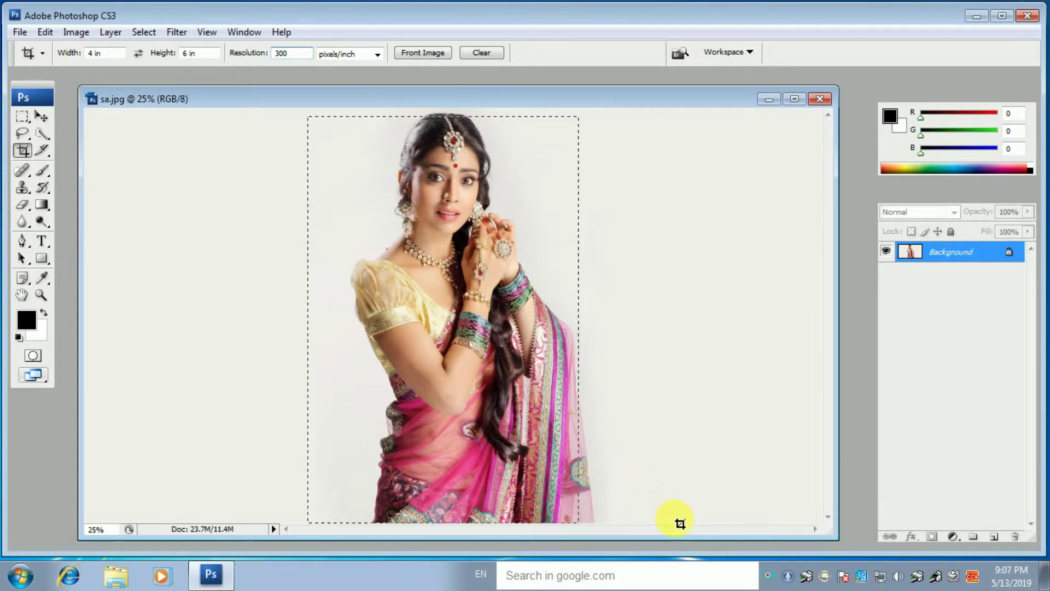
Frame the woman with the crop box, apply the crop, and maximize the window
{"action": "left_click_drag", "start_coordinate": [396, 236], "coordinate": [595, 441]}
{"action": "left_click_drag", "start_coordinate": [481, 325], "coordinate": [484, 324]}
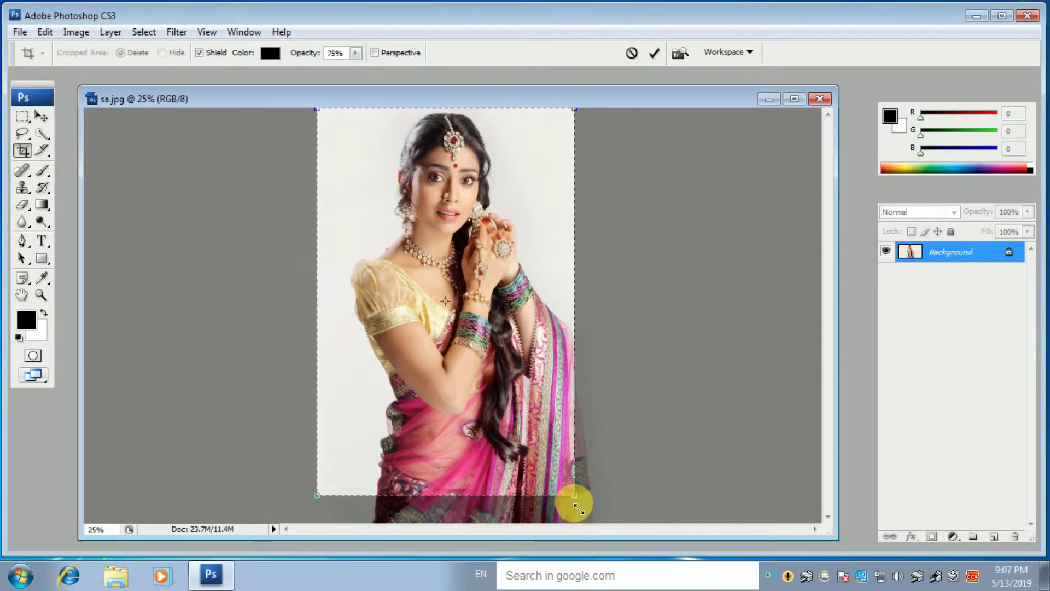
{"action": "left_click_drag", "start_coordinate": [576, 496], "coordinate": [585, 512]}
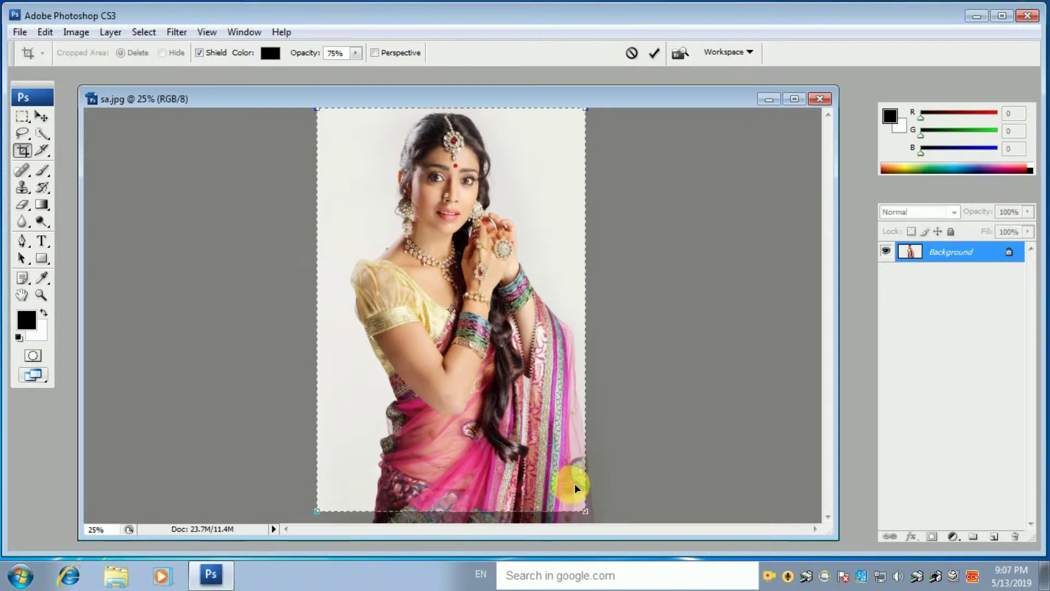
{"action": "key", "text": "shift+Right"}
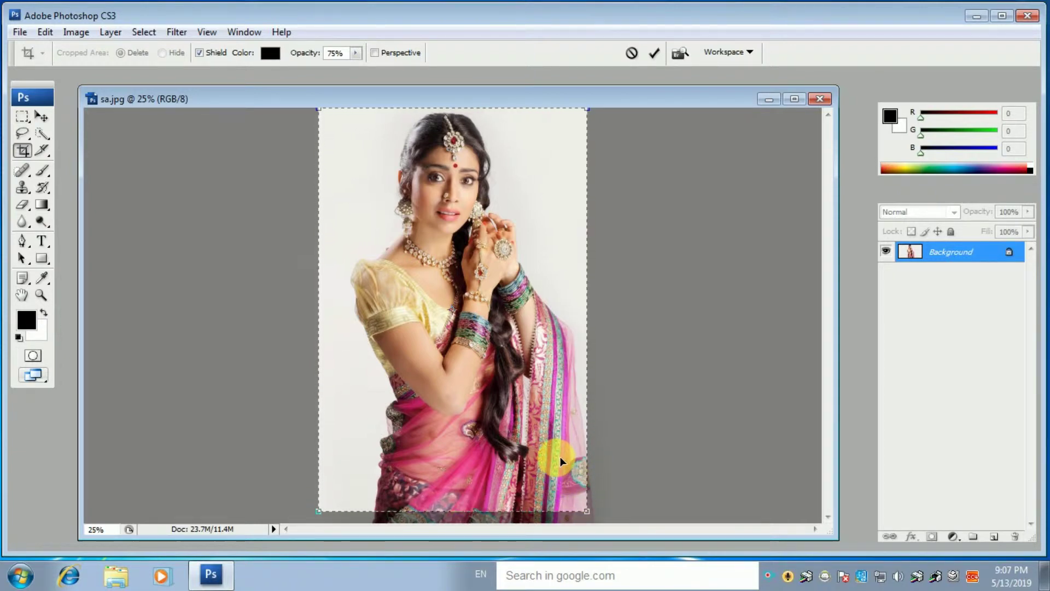
{"action": "key", "text": "Return"}
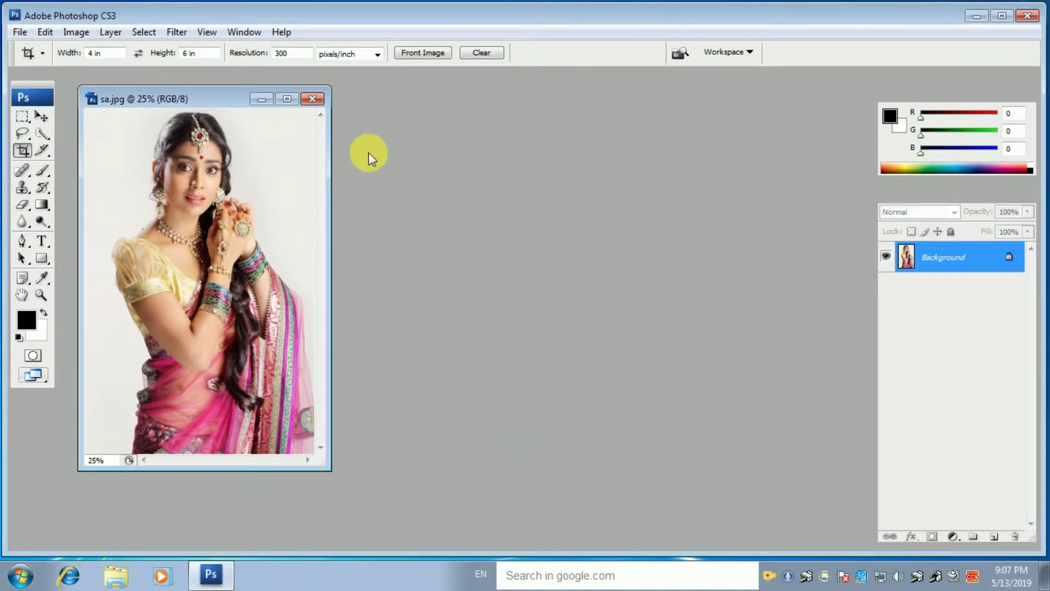
{"action": "left_click", "coordinate": [286, 98]}
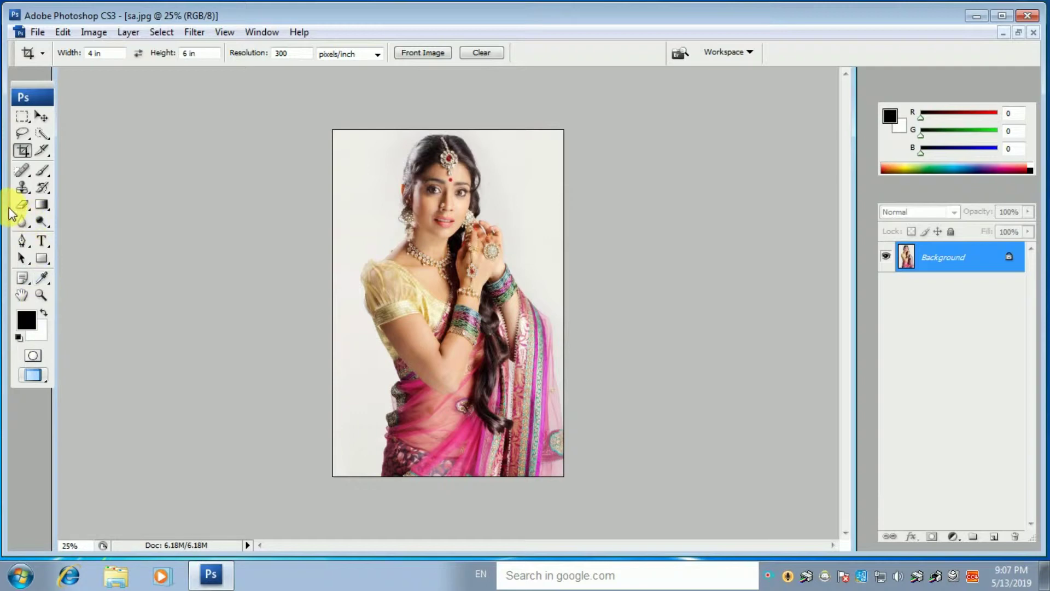
Try a Pen tool outline at the woman's bottom edge, then undo the stray shape layer
{"action": "left_click", "coordinate": [22, 242]}
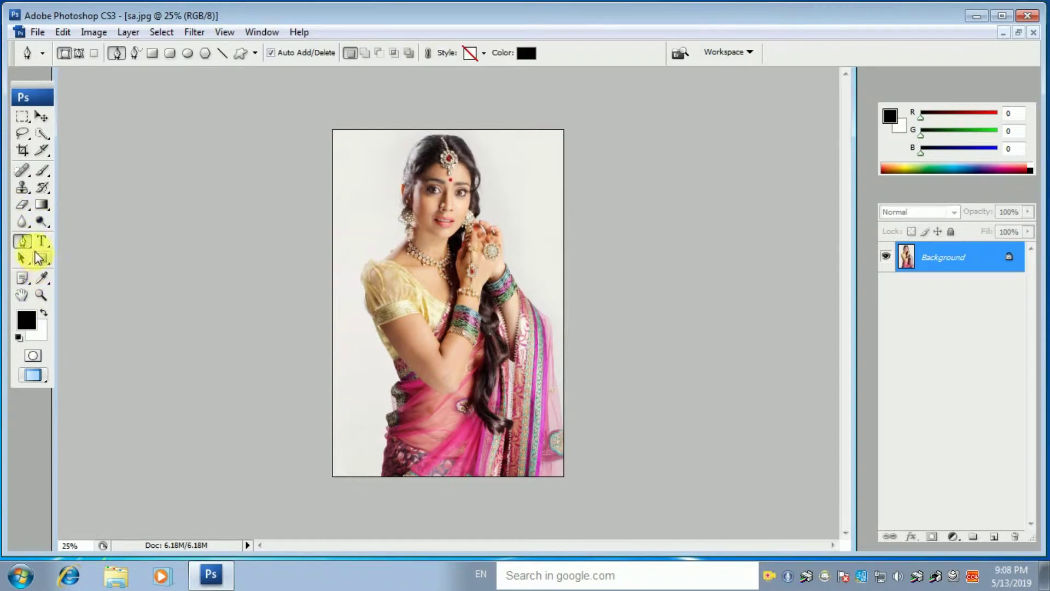
{"action": "left_click", "coordinate": [382, 477]}
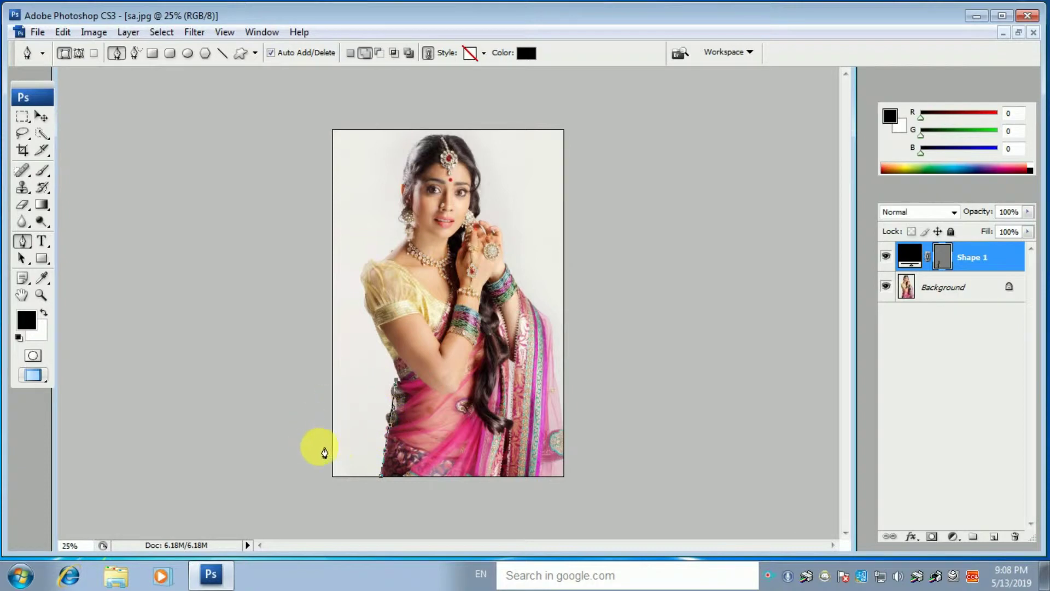
{"action": "key", "text": "ctrl+alt+z"}
{"action": "key", "text": "ctrl+alt+z"}
{"action": "key", "text": "ctrl+alt+z"}
{"action": "key", "text": "ctrl+alt+z"}
{"action": "key", "text": "ctrl+alt+z"}
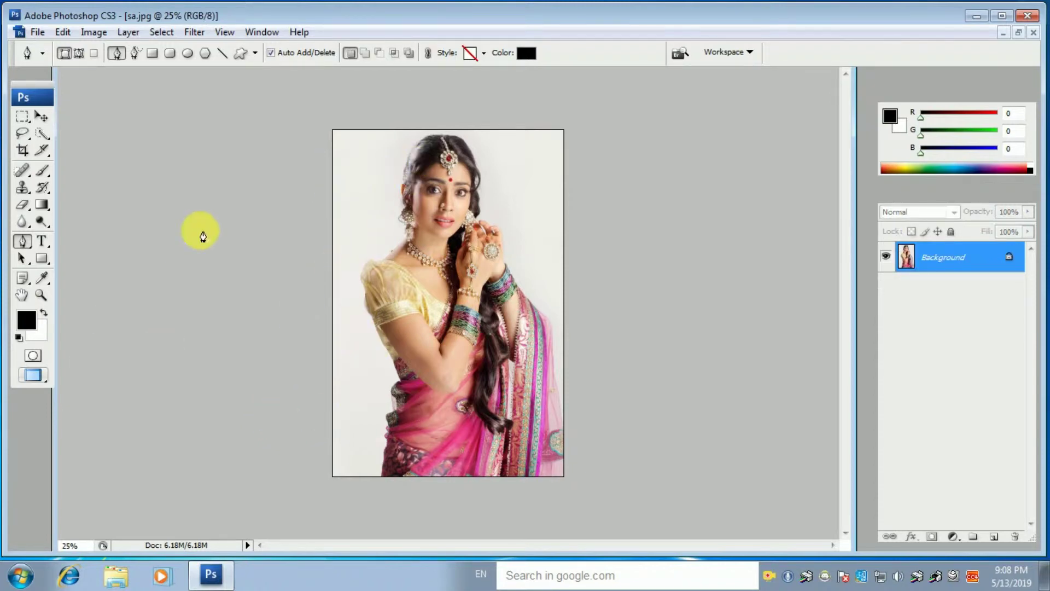
{"action": "left_click", "coordinate": [41, 133]}
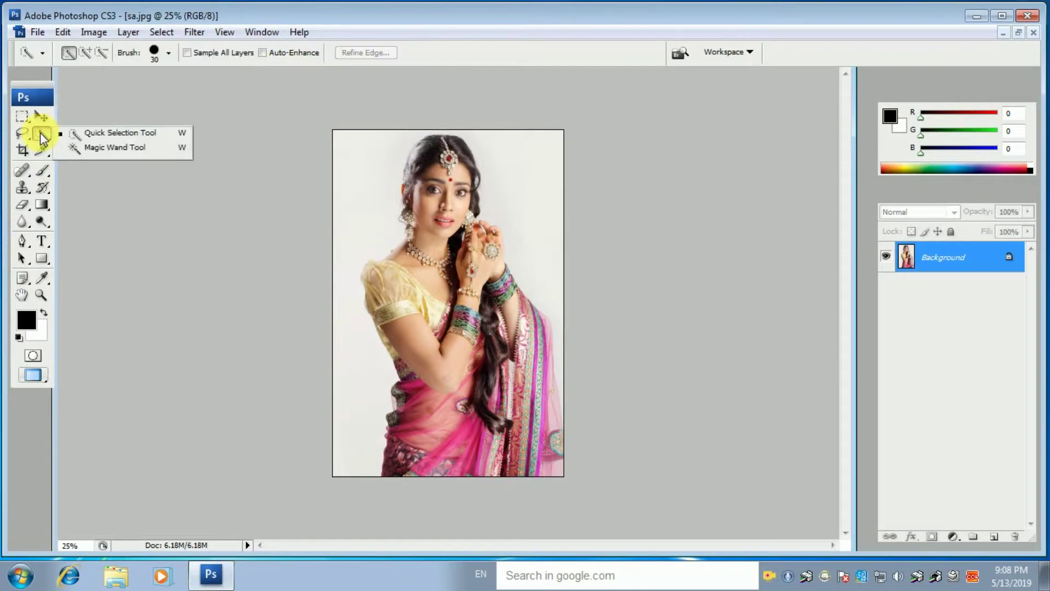
Select the white backdrop with the Magic Wand and unlock the Background as Layer 0
{"action": "left_click", "coordinate": [74, 149]}
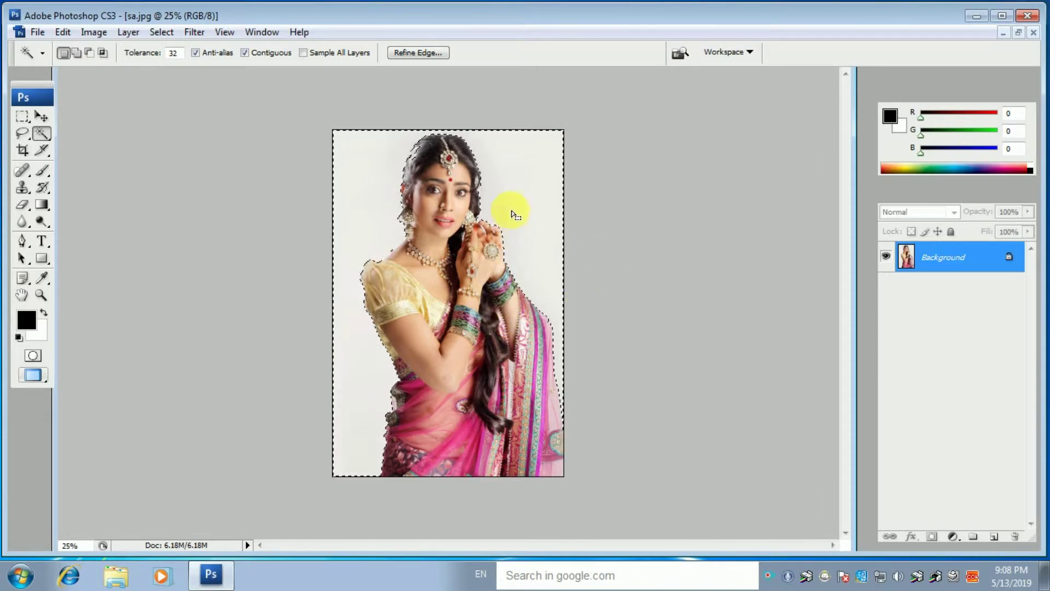
{"action": "double_click", "coordinate": [1019, 263]}
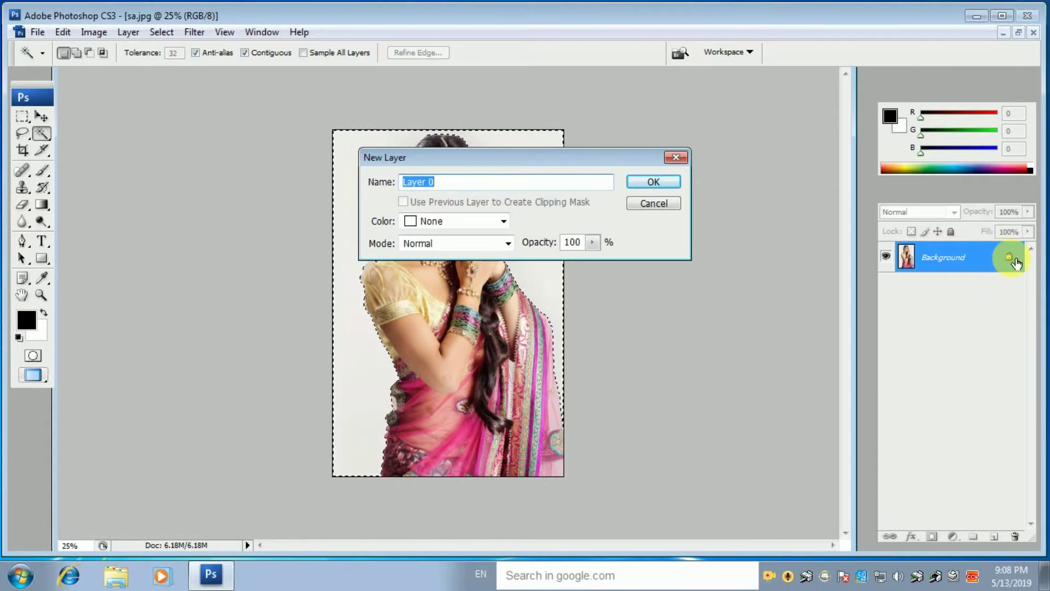
{"action": "left_click", "coordinate": [671, 181]}
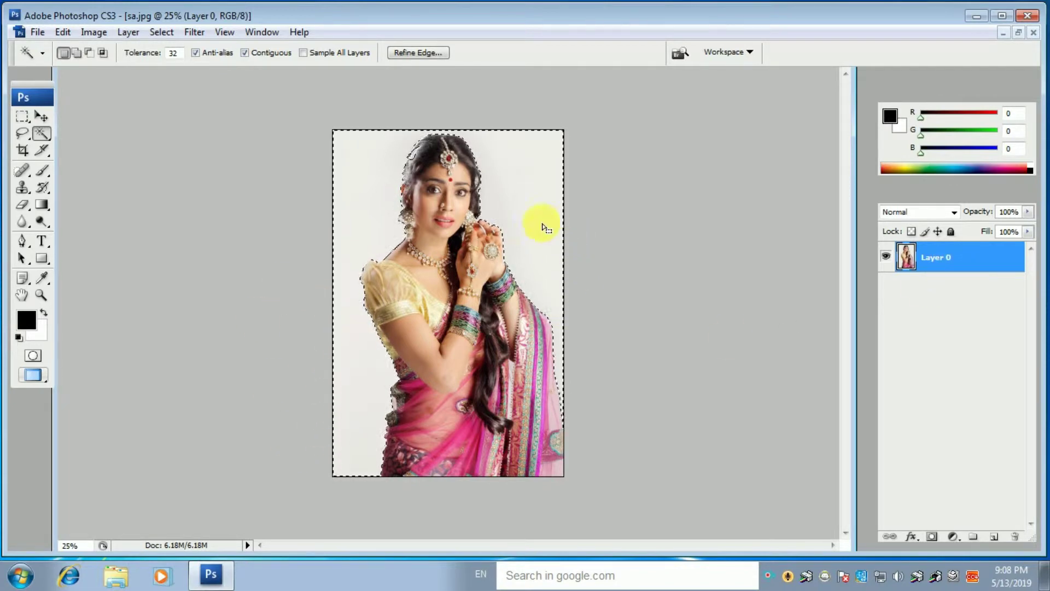
{"action": "right_click", "coordinate": [510, 173]}
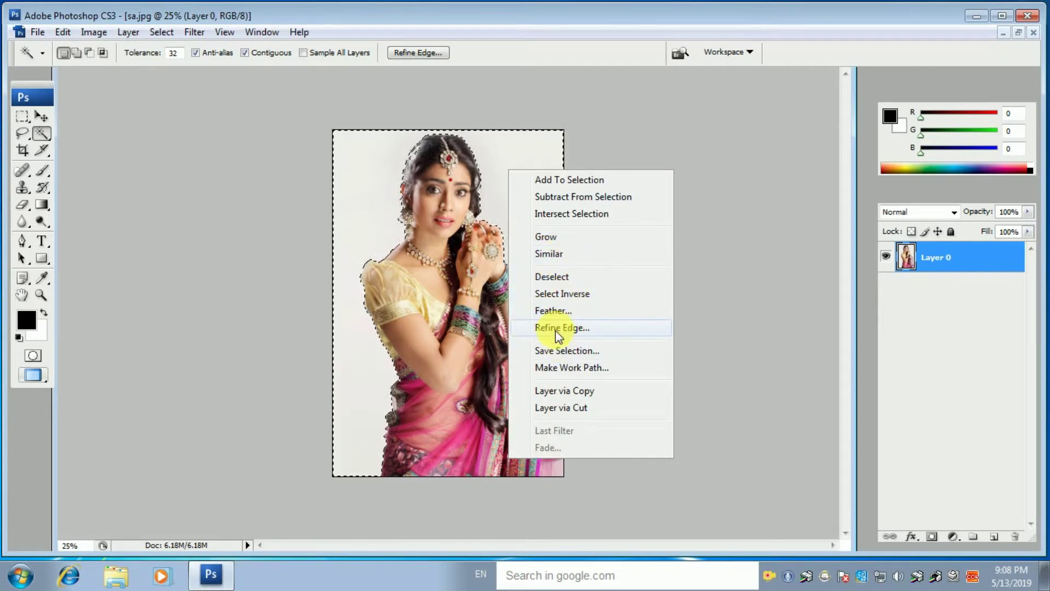
Feather the selection by 1 pixel, delete the white backdrop, and deselect
{"action": "left_click", "coordinate": [562, 312]}
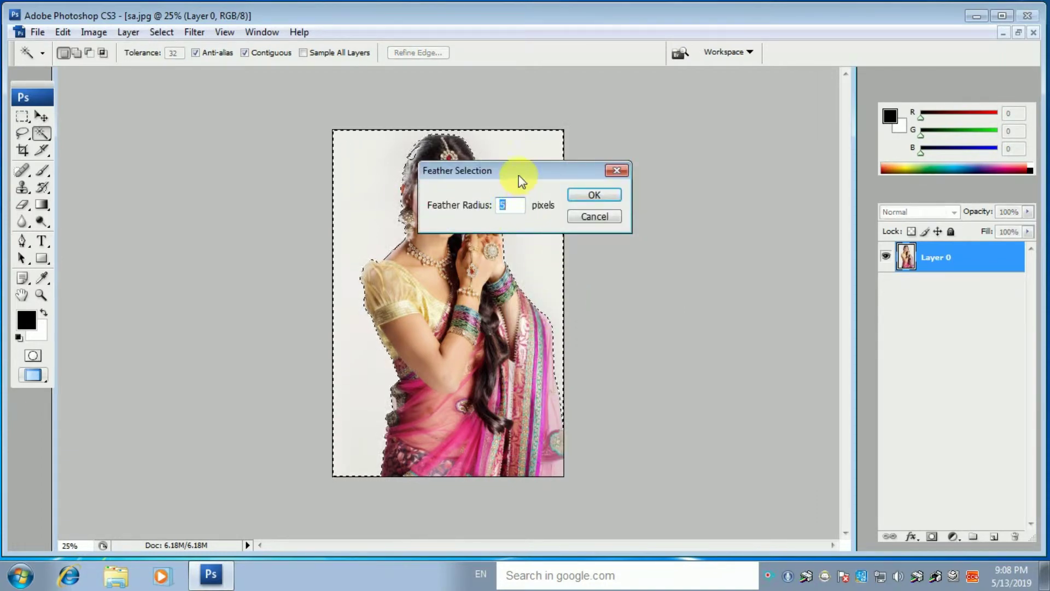
{"action": "type", "text": "1"}
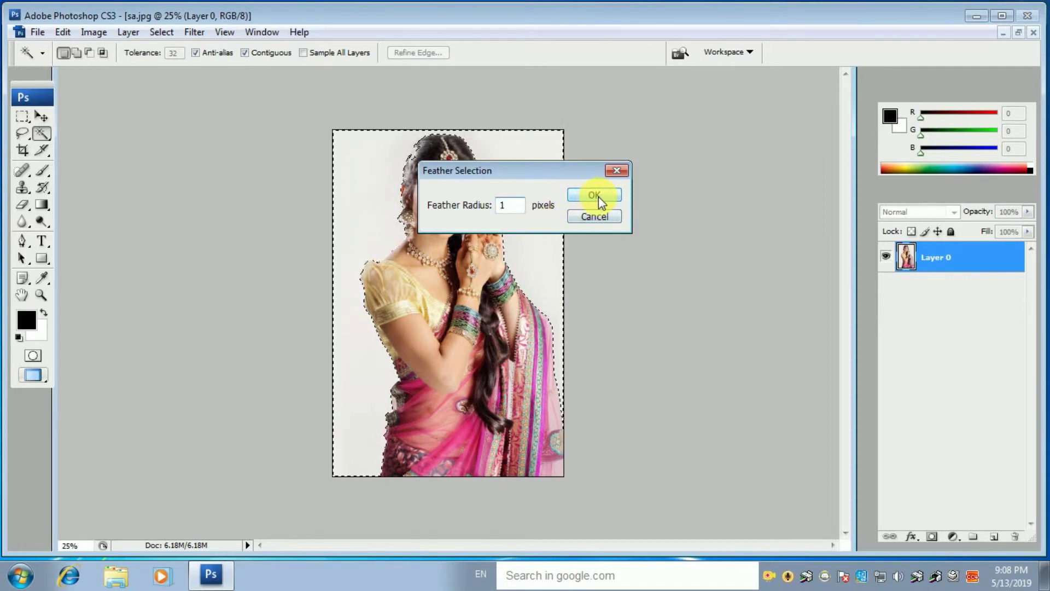
{"action": "left_click", "coordinate": [596, 197]}
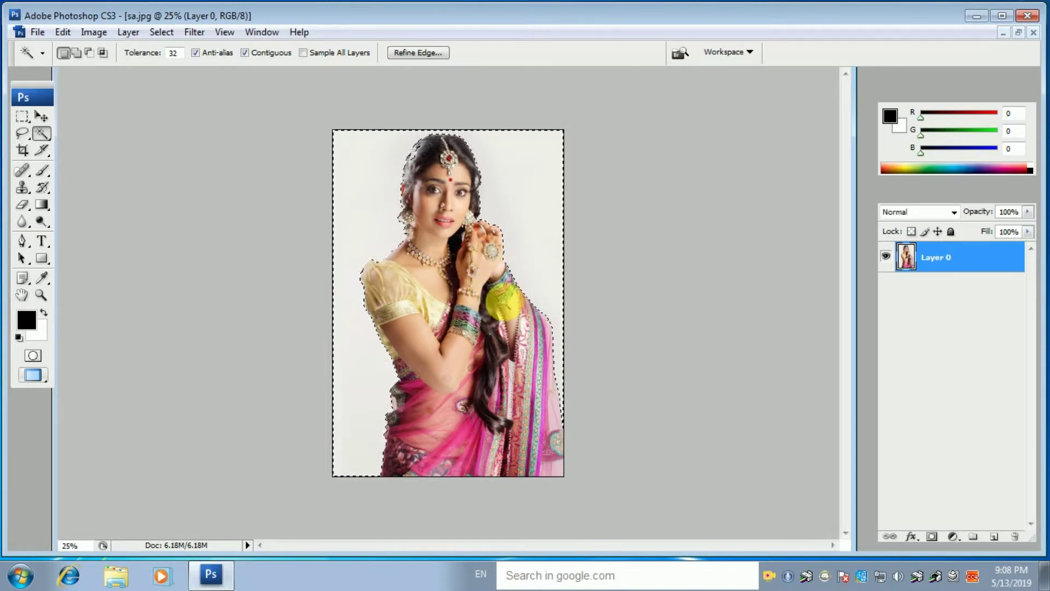
{"action": "key", "text": "Delete"}
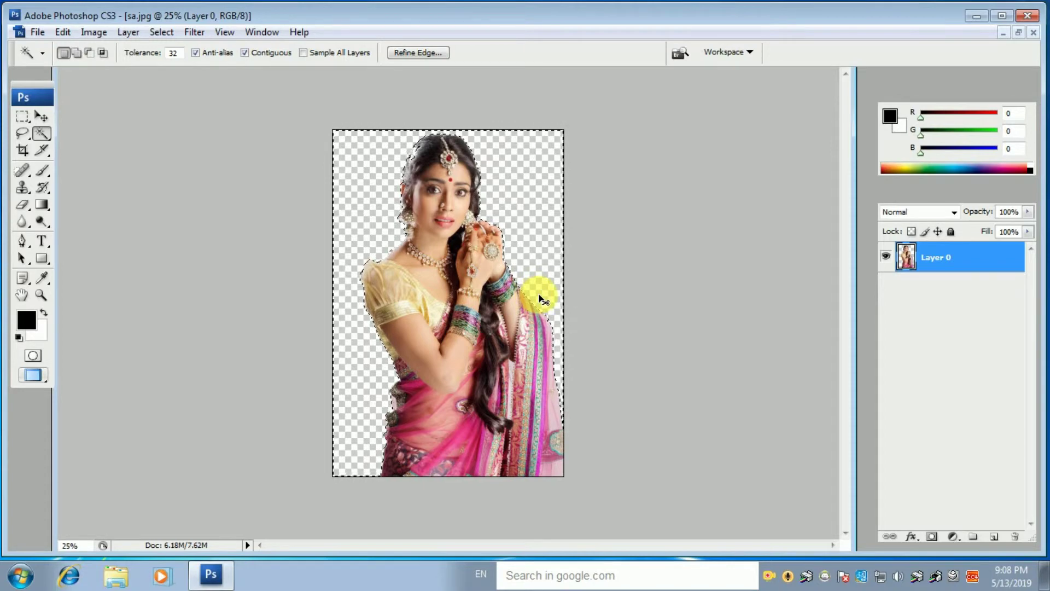
{"action": "key", "text": "ctrl+d"}
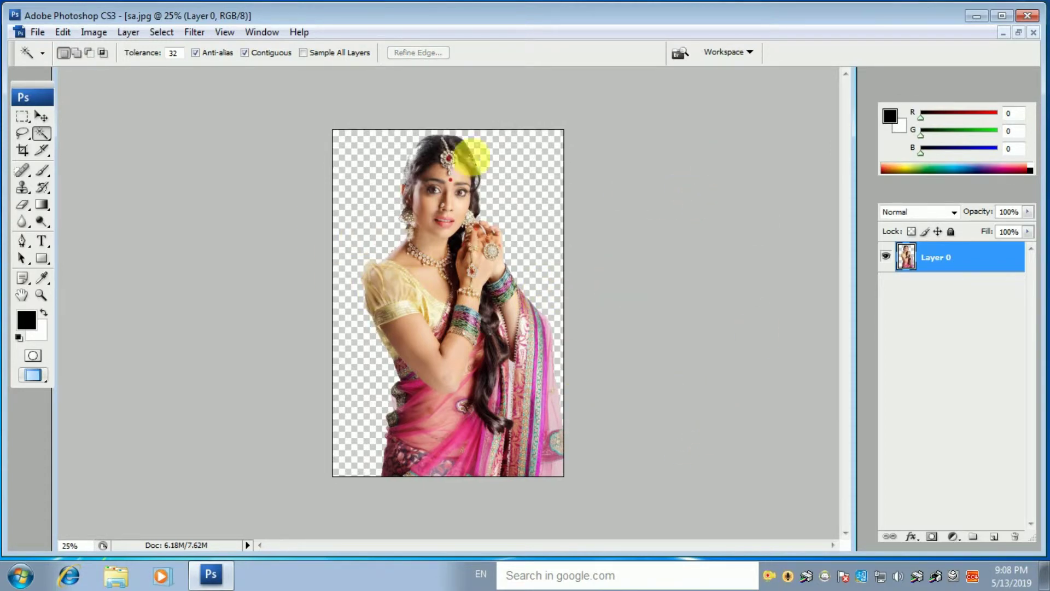
{"action": "left_click", "coordinate": [1017, 34]}
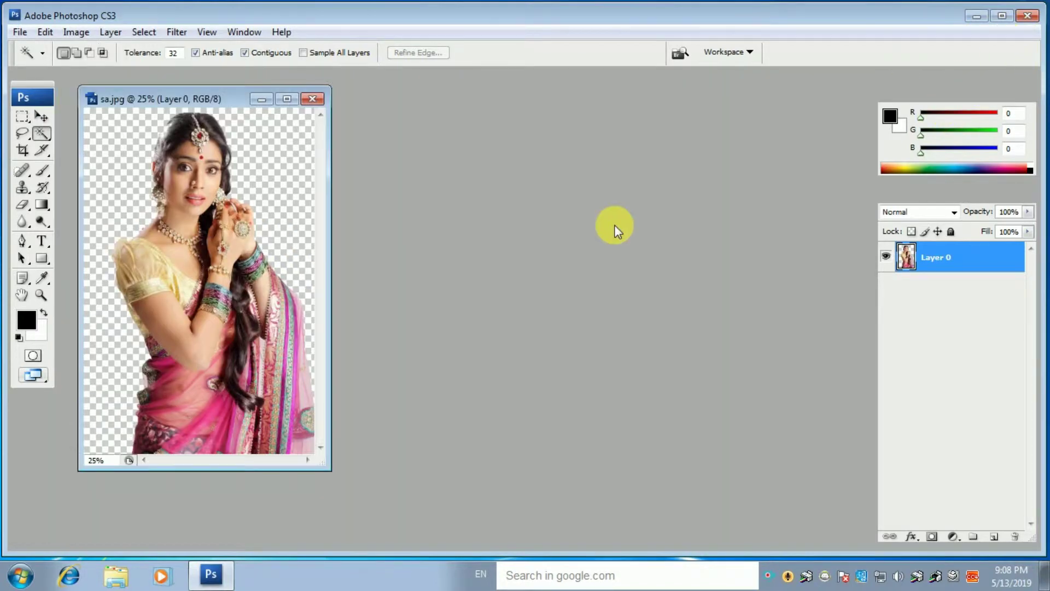
Open the 953590 garden image from D:\sceen, maximize it, and select the Crop tool
{"action": "double_click", "coordinate": [609, 156]}
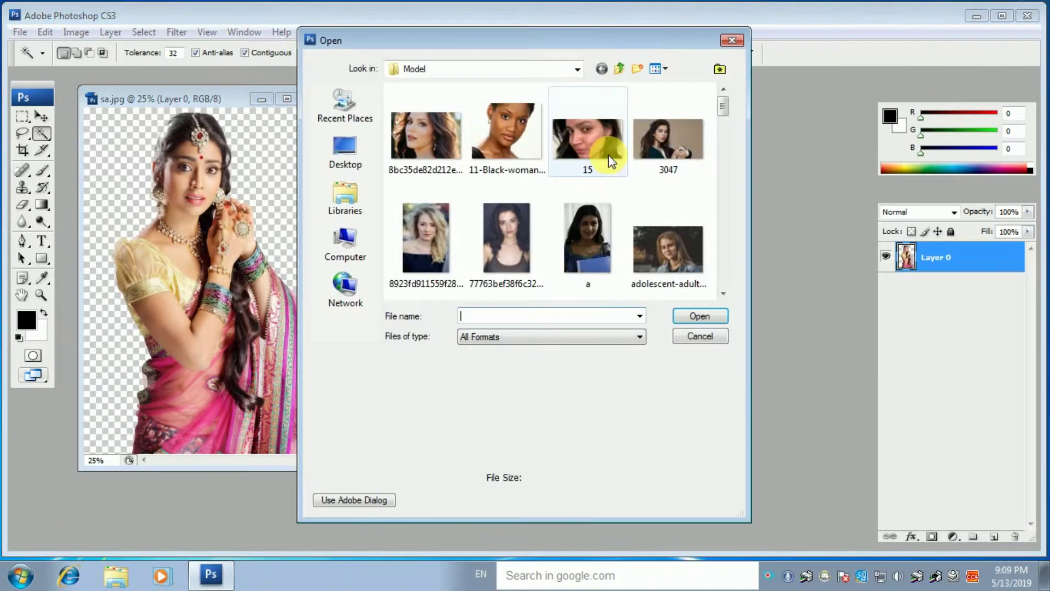
{"action": "left_click", "coordinate": [447, 73]}
{"action": "left_click", "coordinate": [463, 168]}
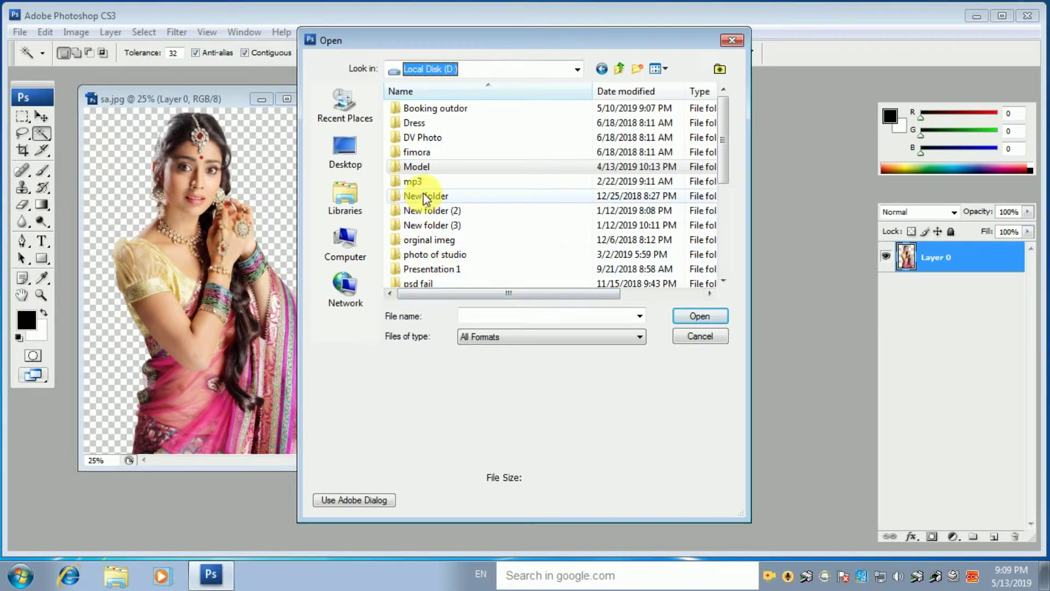
{"action": "left_click_drag", "start_coordinate": [727, 133], "coordinate": [730, 160]}
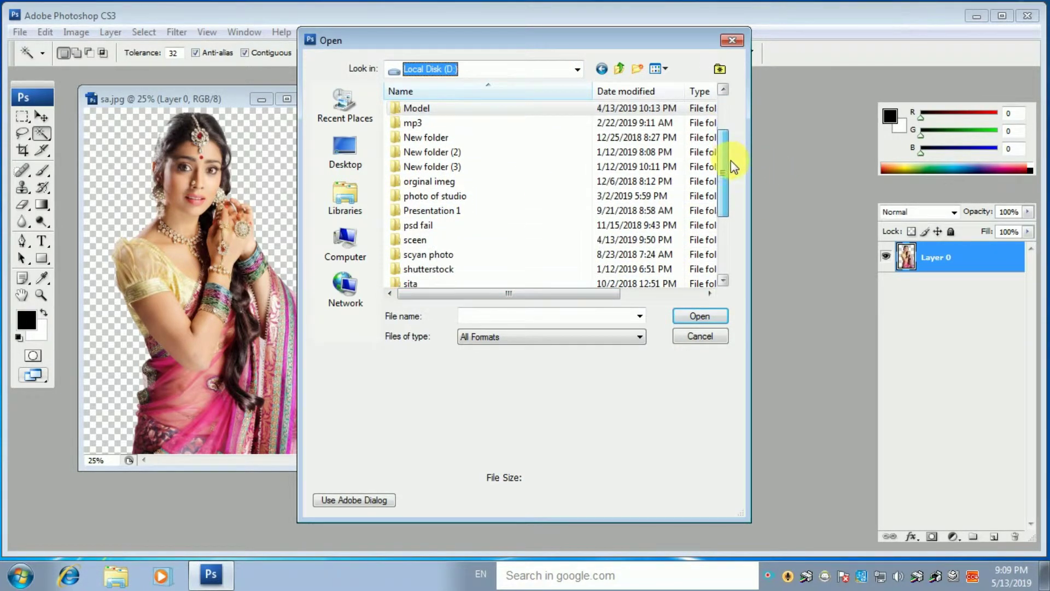
{"action": "double_click", "coordinate": [426, 243]}
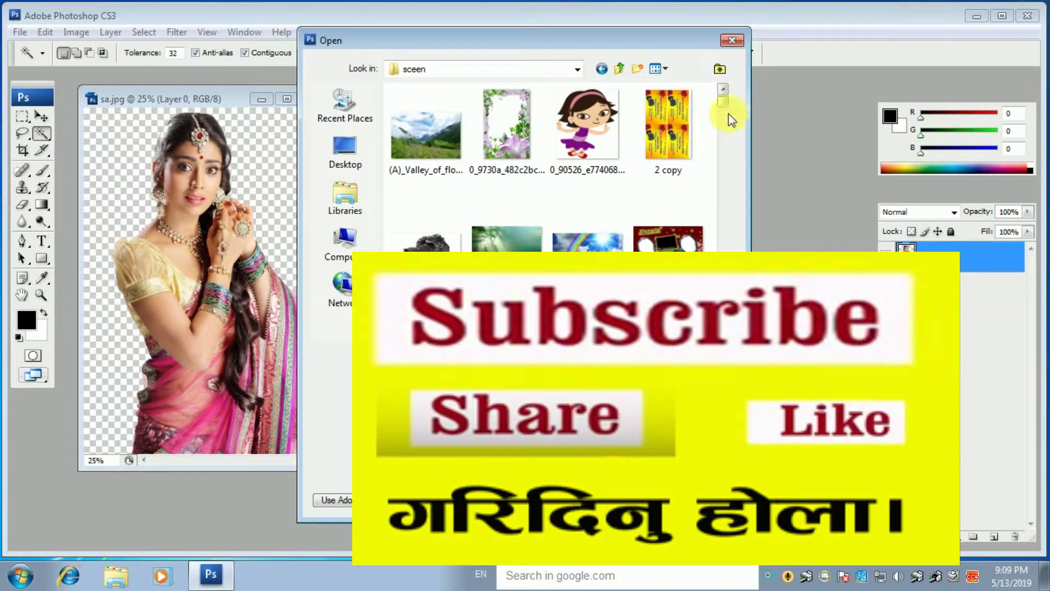
{"action": "left_click_drag", "start_coordinate": [725, 109], "coordinate": [729, 133]}
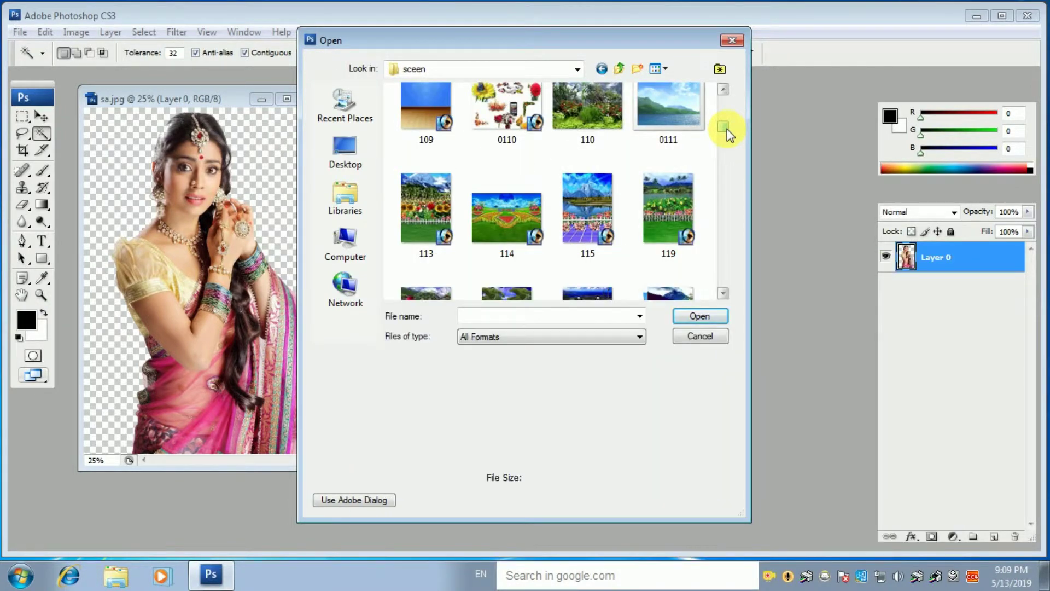
{"action": "left_click_drag", "start_coordinate": [727, 130], "coordinate": [732, 145]}
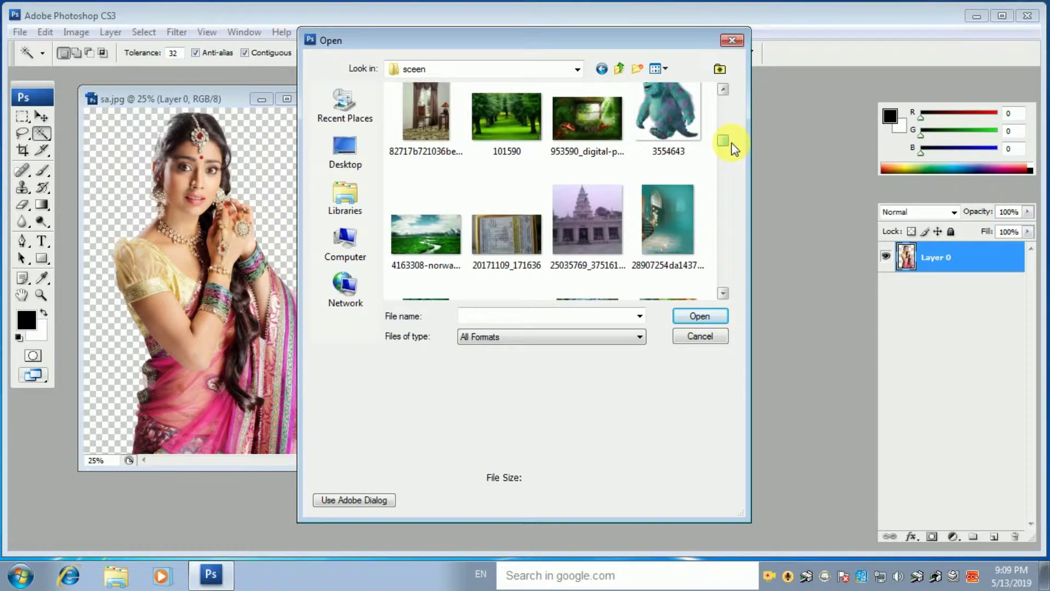
{"action": "double_click", "coordinate": [587, 118]}
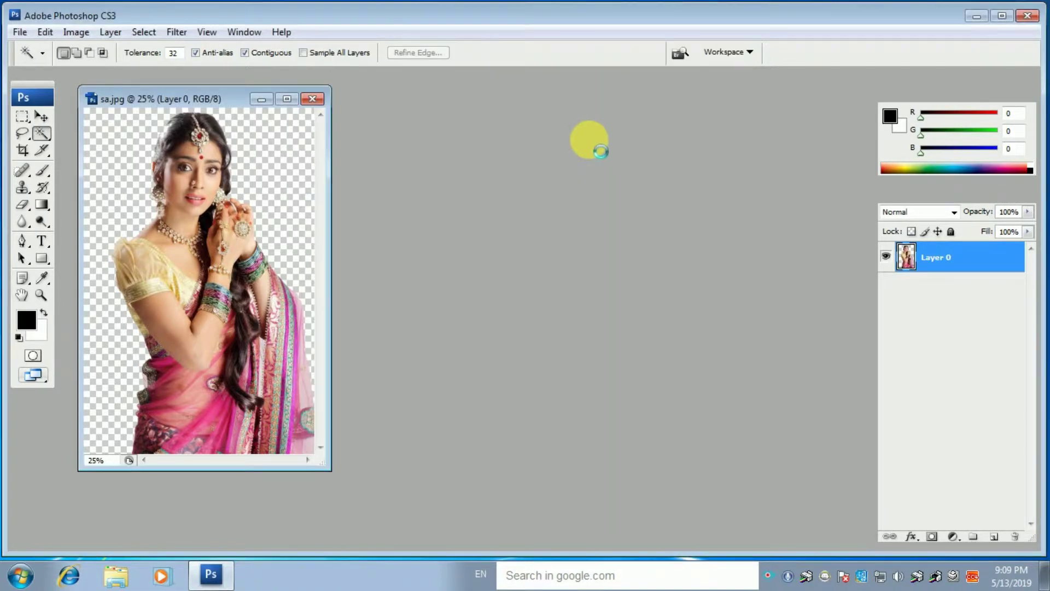
{"action": "left_click_drag", "start_coordinate": [383, 89], "coordinate": [569, 101]}
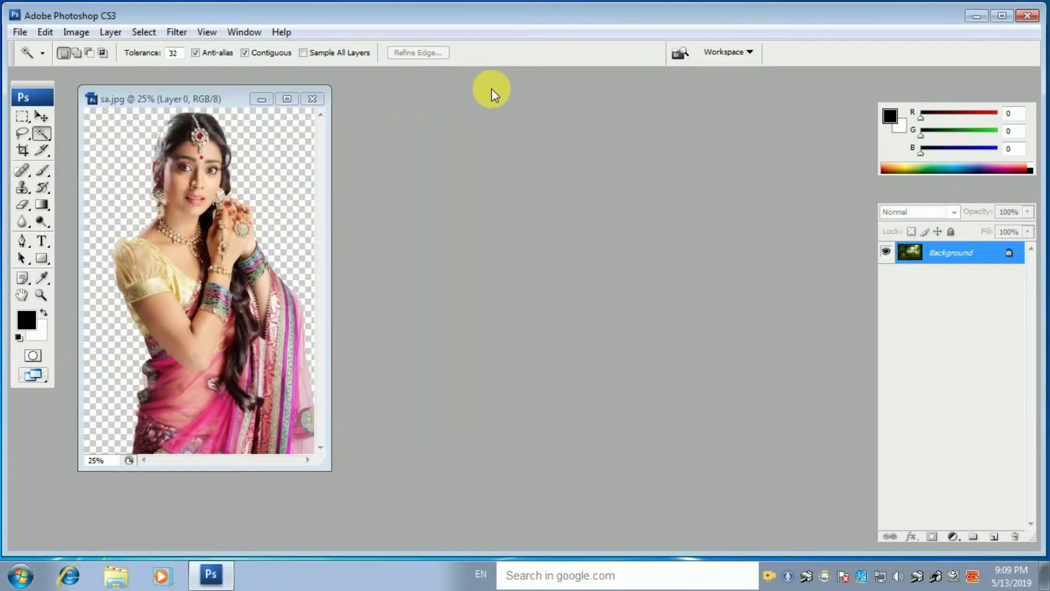
{"action": "left_click", "coordinate": [723, 101]}
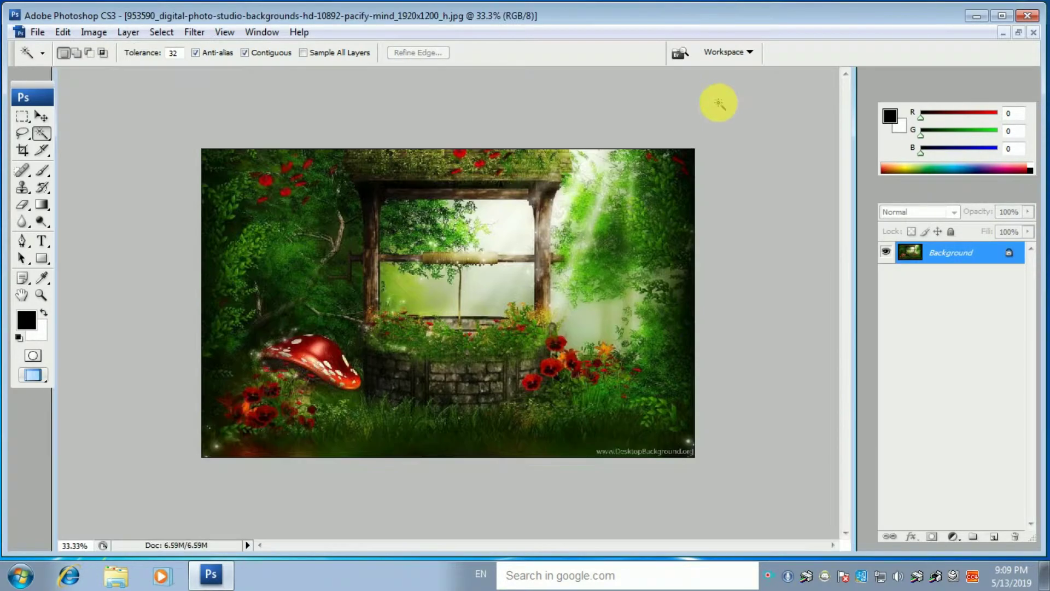
{"action": "left_click", "coordinate": [23, 151]}
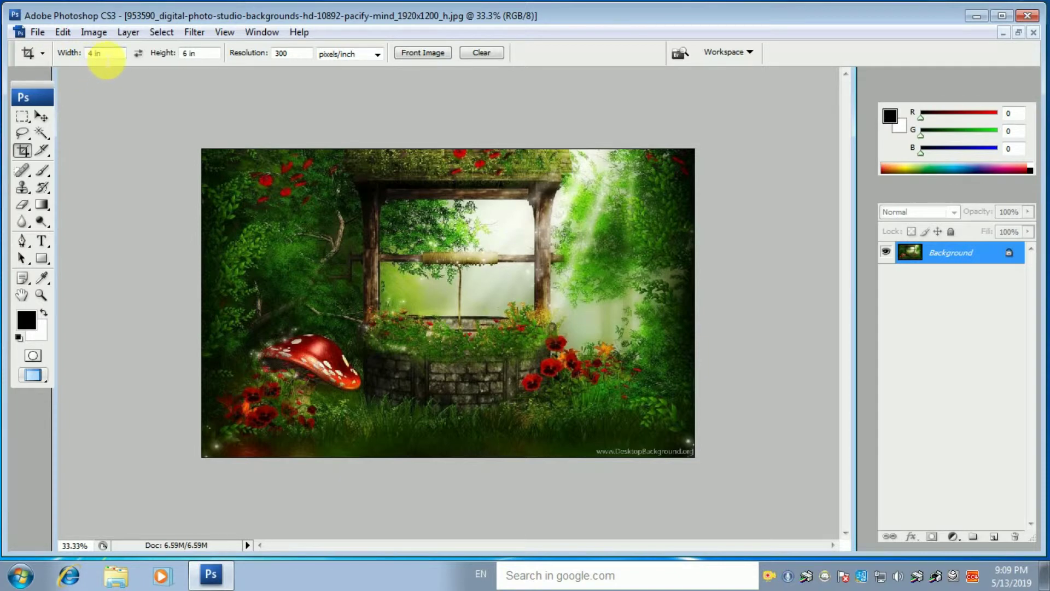
Crop the garden image to 6 × 4 inches landscape across its full width
{"action": "left_click", "coordinate": [96, 54]}
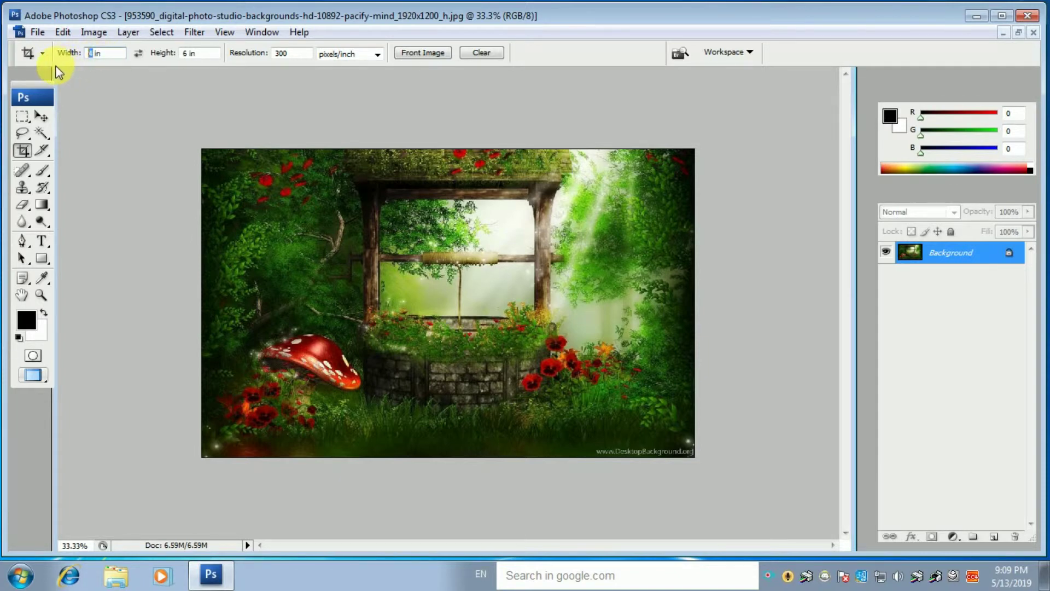
{"action": "type", "text": "6"}
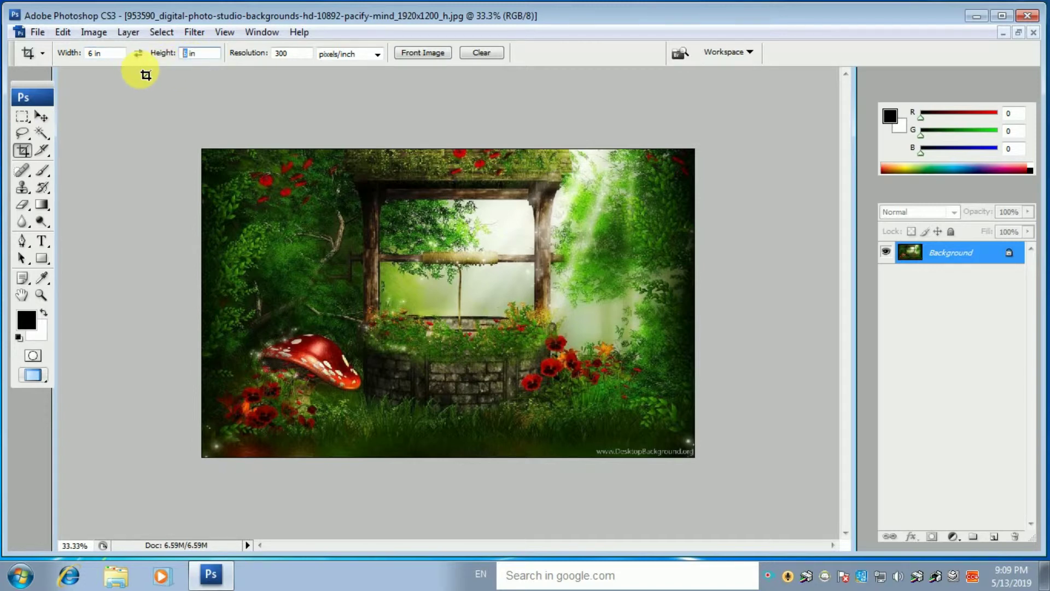
{"action": "type", "text": "4"}
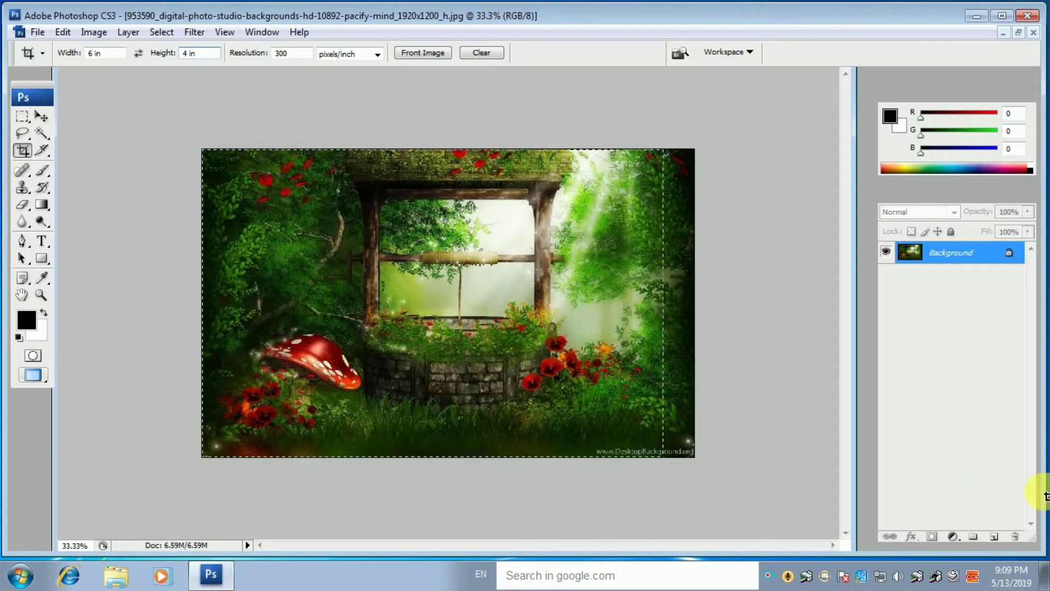
{"action": "left_click_drag", "start_coordinate": [210, 151], "coordinate": [1006, 481]}
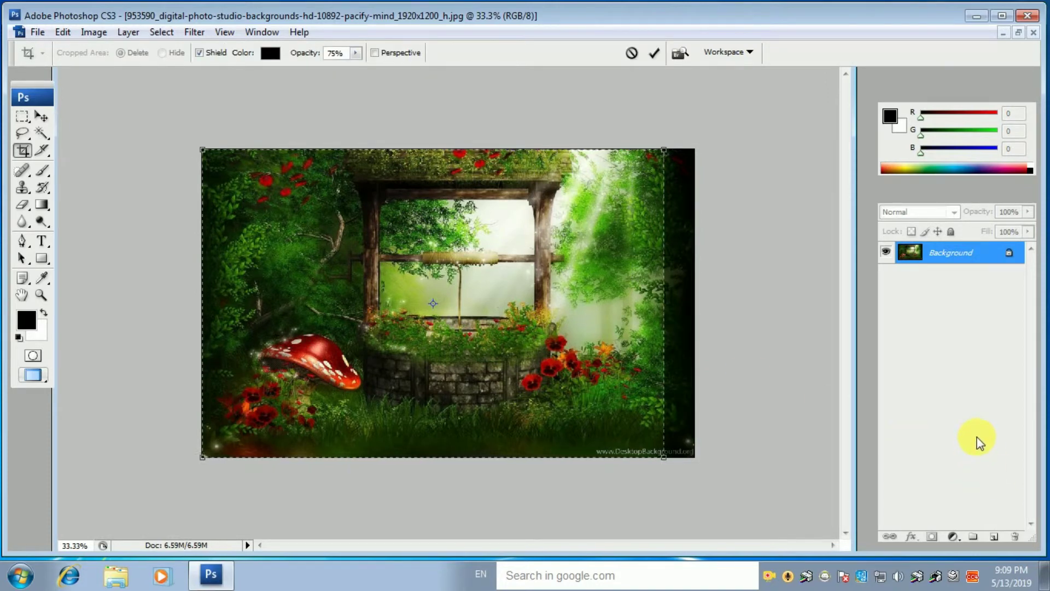
{"action": "key", "text": "Return"}
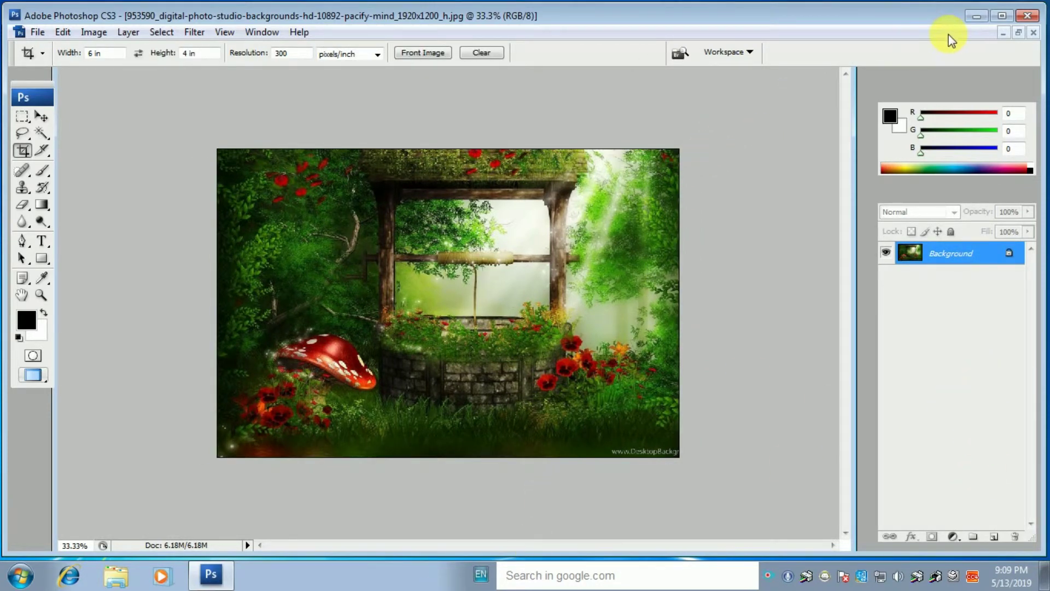
Drag the cut-out woman into the garden image as Layer 1 and start Free Transform
{"action": "left_click", "coordinate": [1019, 34]}
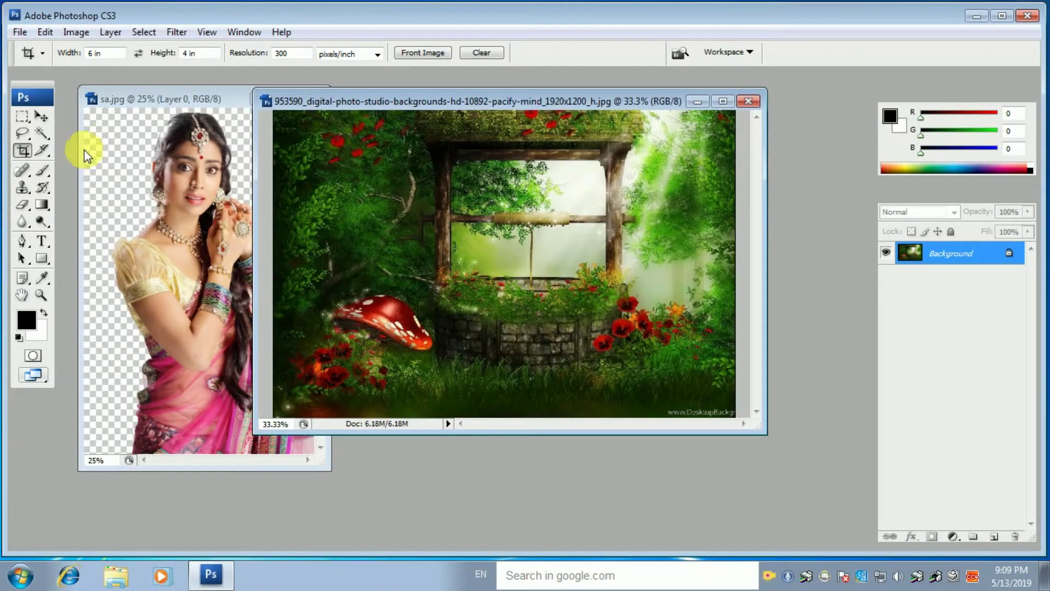
{"action": "left_click", "coordinate": [41, 117]}
{"action": "left_click_drag", "start_coordinate": [191, 251], "coordinate": [498, 283]}
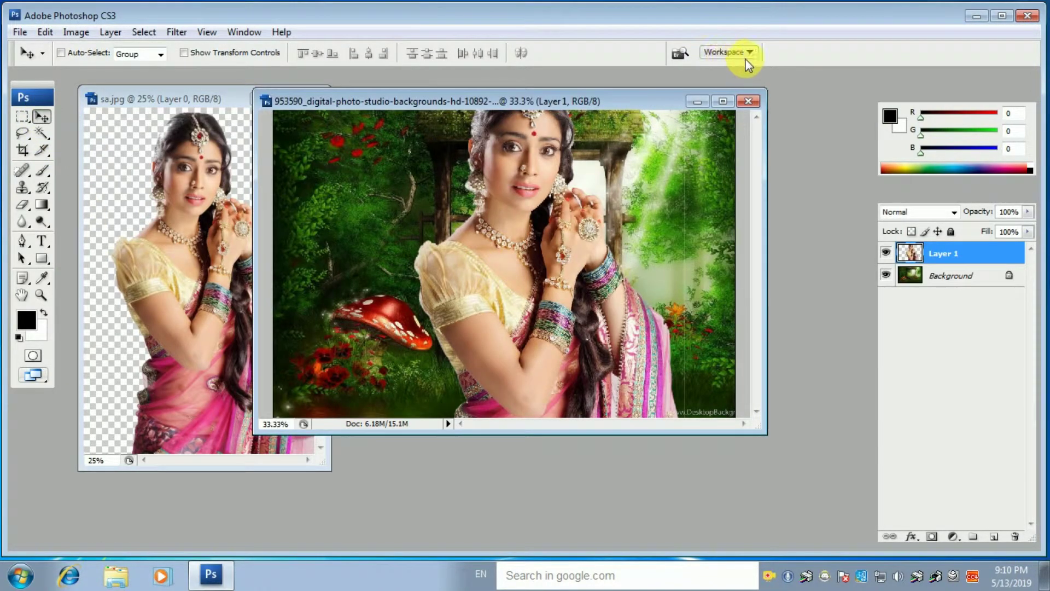
{"action": "left_click", "coordinate": [723, 101]}
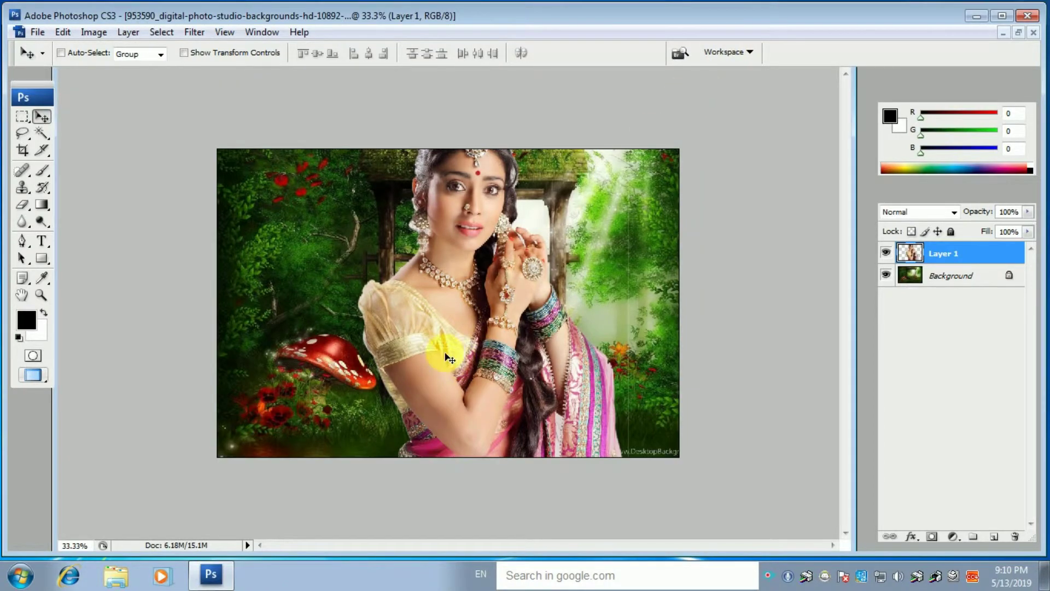
{"action": "key", "text": "ctrl+t"}
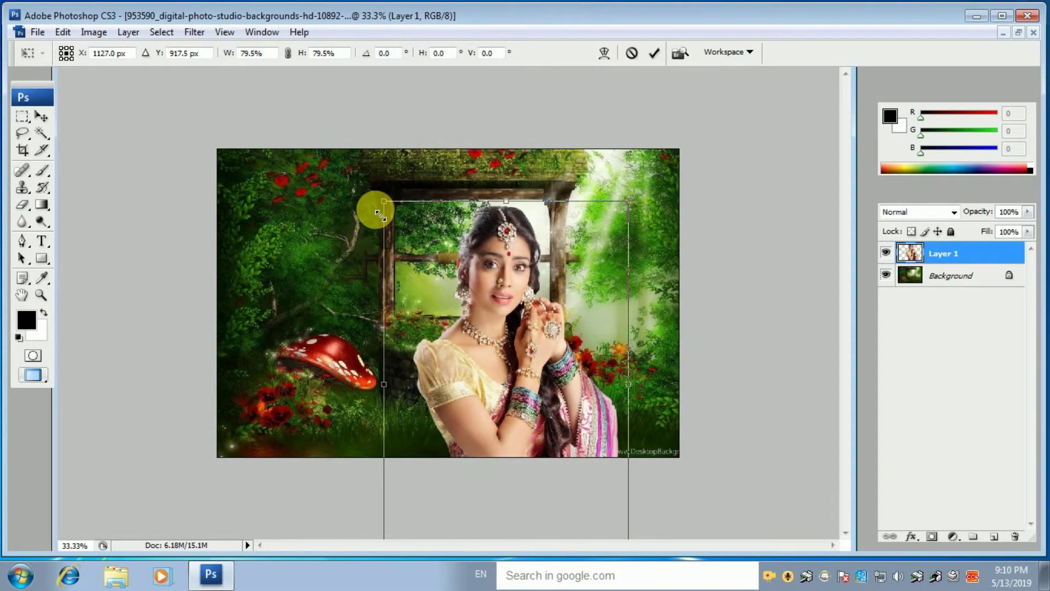
Scale the woman to 63.3% and position her in front of the wooden window
{"action": "left_click_drag", "start_coordinate": [322, 106], "coordinate": [383, 200]}
{"action": "left_click_drag", "start_coordinate": [506, 372], "coordinate": [438, 320]}
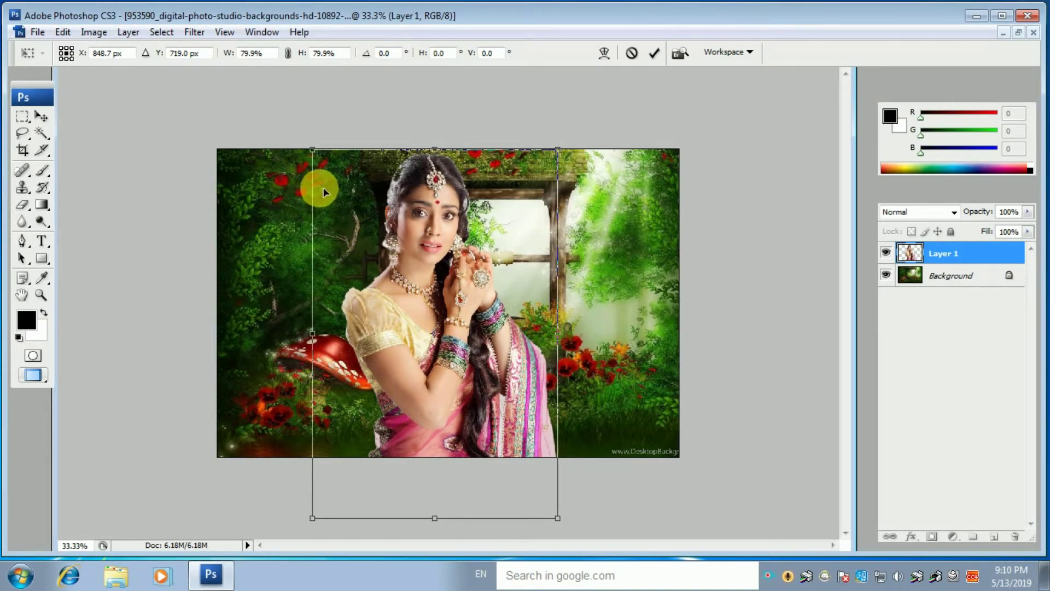
{"action": "left_click_drag", "start_coordinate": [314, 156], "coordinate": [363, 226]}
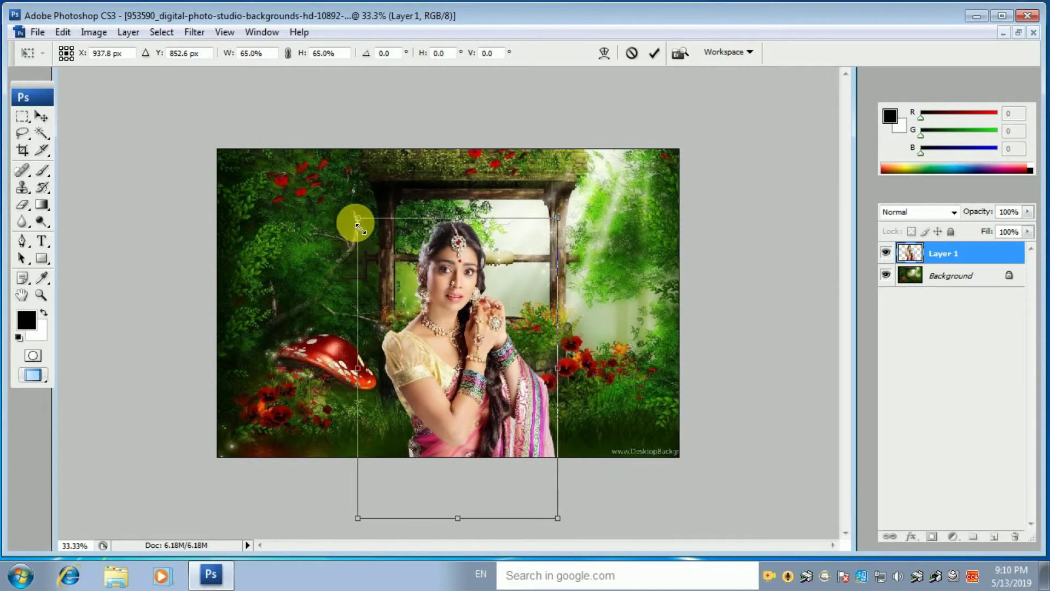
{"action": "mouse_move", "coordinate": [442, 365]}
{"action": "left_mouse_down"}
{"action": "mouse_move", "coordinate": [433, 304]}
{"action": "mouse_move", "coordinate": [449, 358]}
{"action": "left_mouse_up"}
{"action": "key", "text": "Return"}
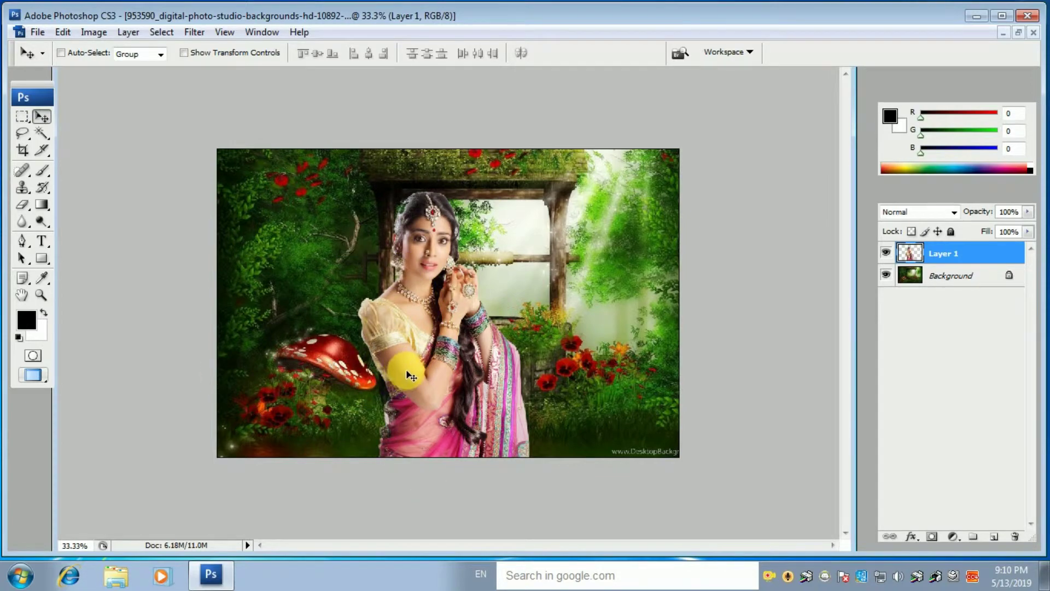
Inspect the cut-out and jewellery edges at 300% zoom, return to 66.7%, and start Save As
{"action": "key", "text": "ctrl+plus"}
{"action": "key", "text": "ctrl+plus"}
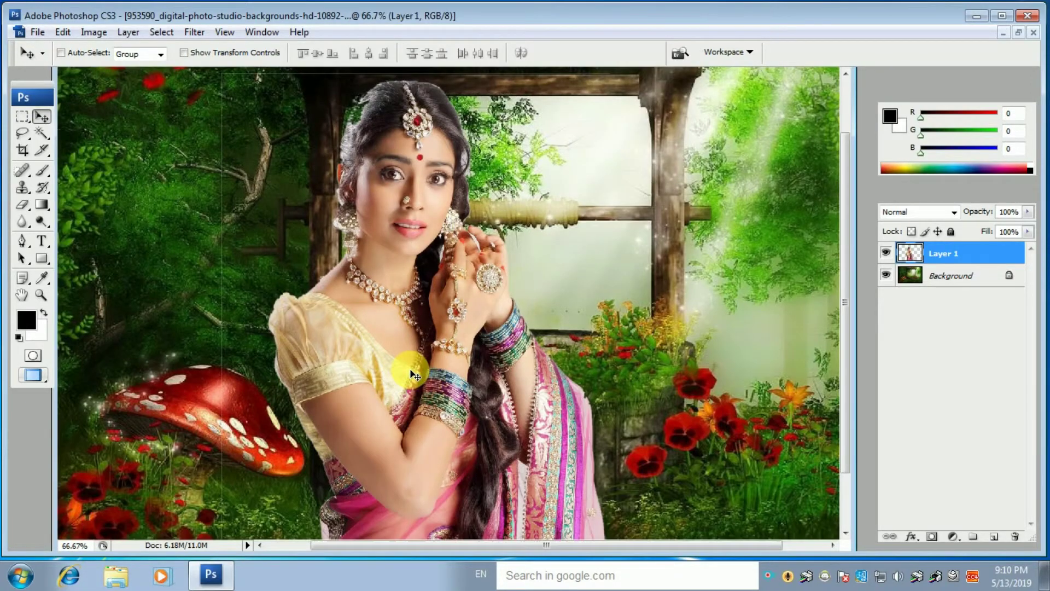
{"action": "key", "text": "ctrl+plus"}
{"action": "key", "text": "ctrl+plus"}
{"action": "key", "text": "ctrl+plus"}
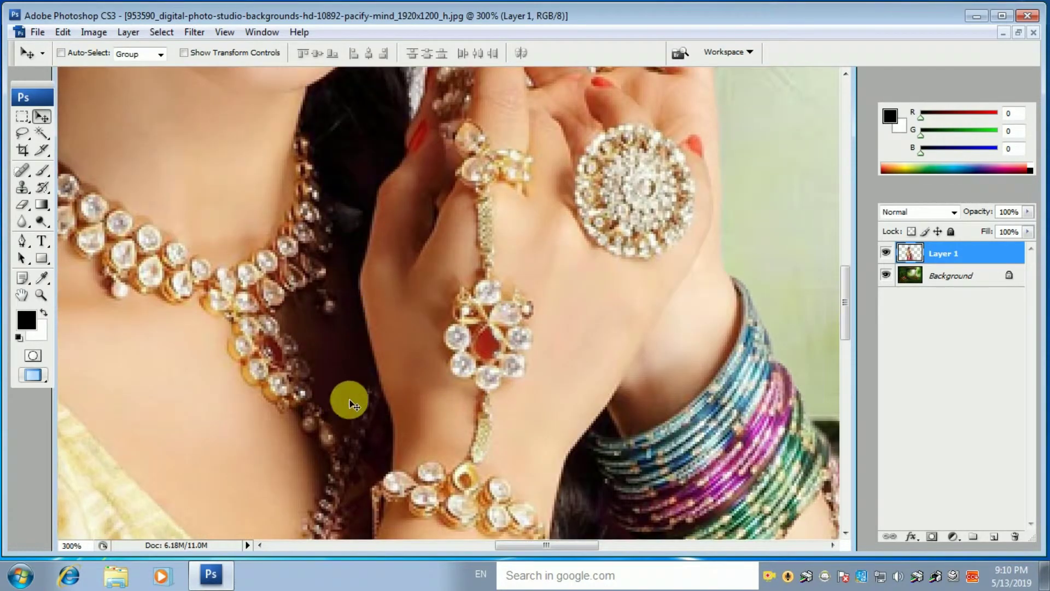
{"action": "key", "text": "ctrl+minus"}
{"action": "key", "text": "ctrl+minus"}
{"action": "key", "text": "ctrl+minus"}
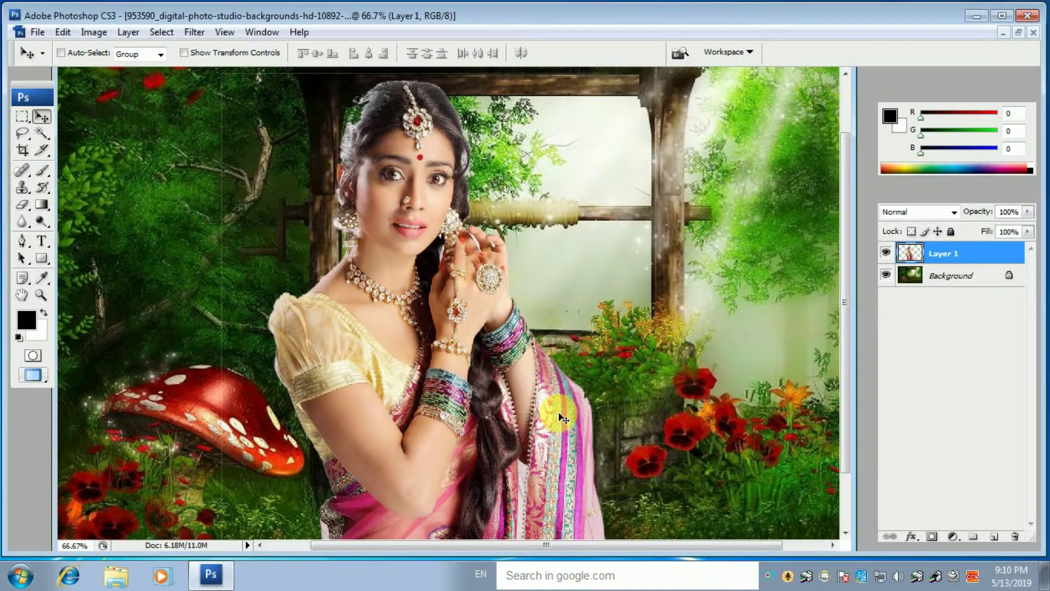
{"action": "key", "text": "ctrl+shift+s"}
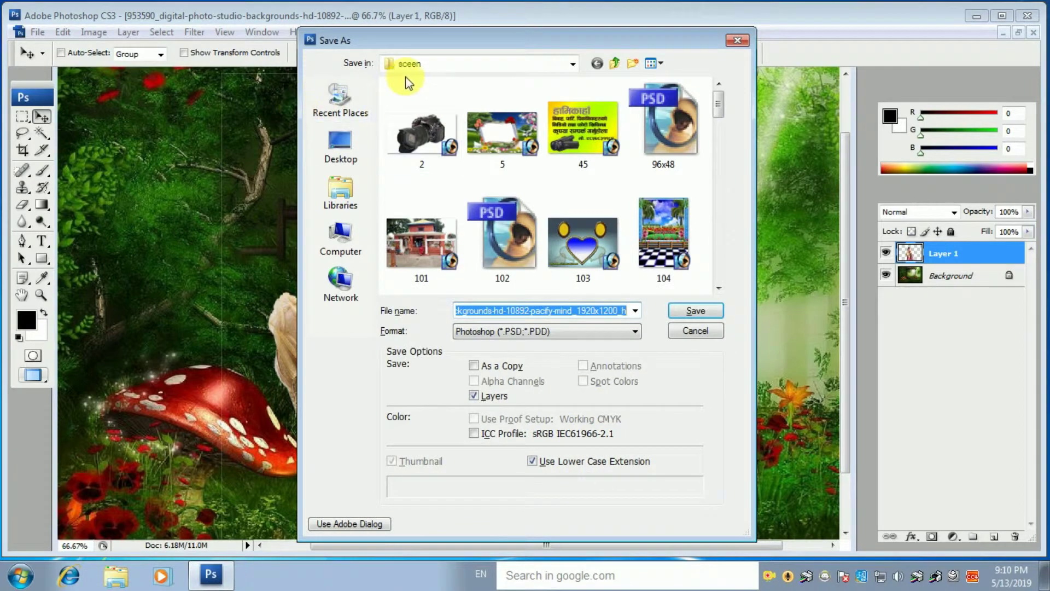
Save the composite as JPEG 'uy' in D:\Booking outdor at maximum quality 12
{"action": "left_click", "coordinate": [436, 66]}
{"action": "left_click", "coordinate": [462, 167]}
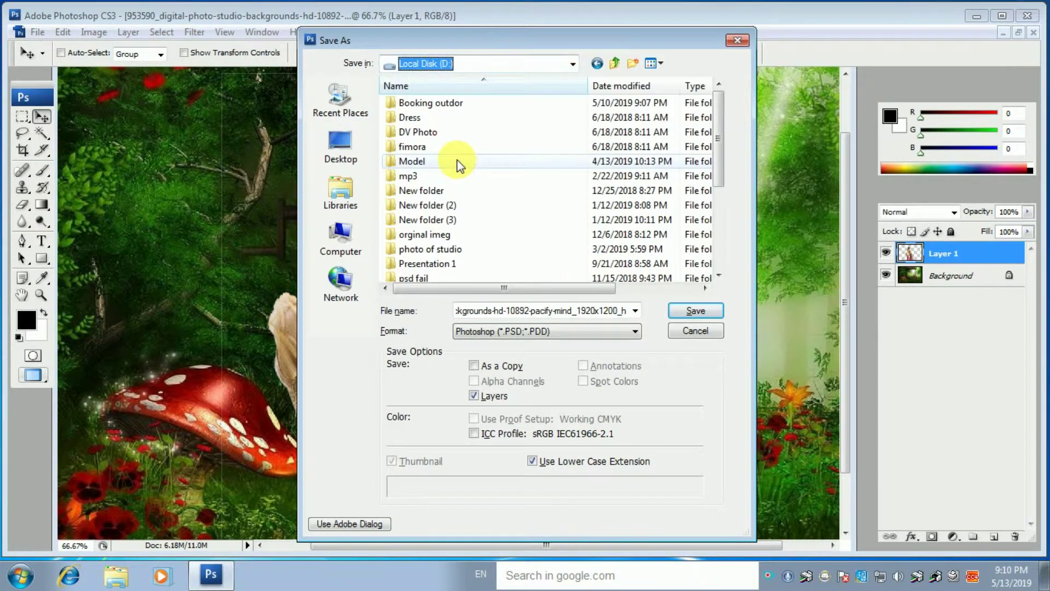
{"action": "double_click", "coordinate": [456, 104]}
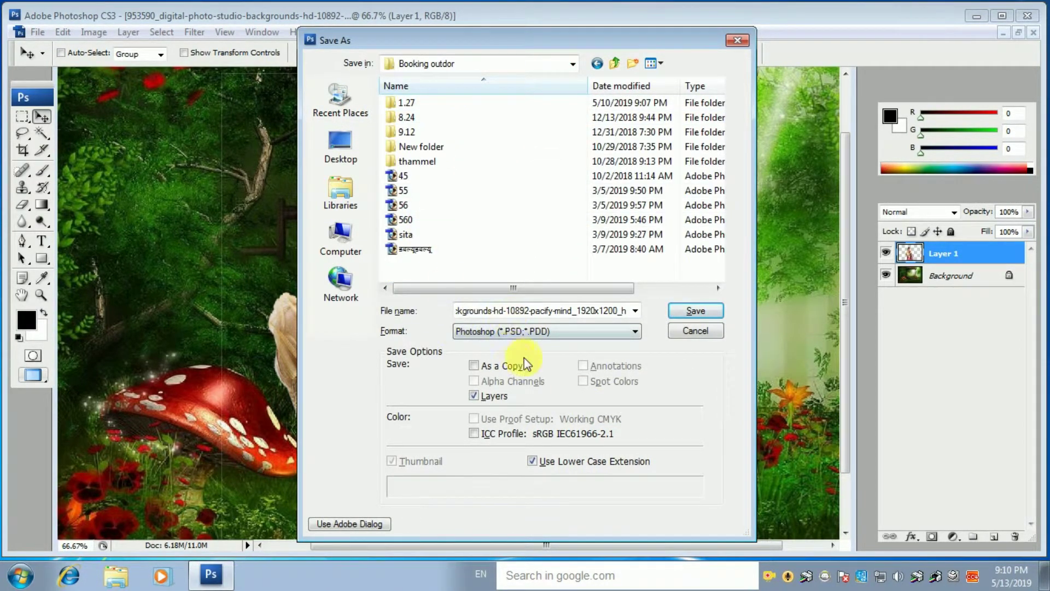
{"action": "left_click", "coordinate": [560, 335]}
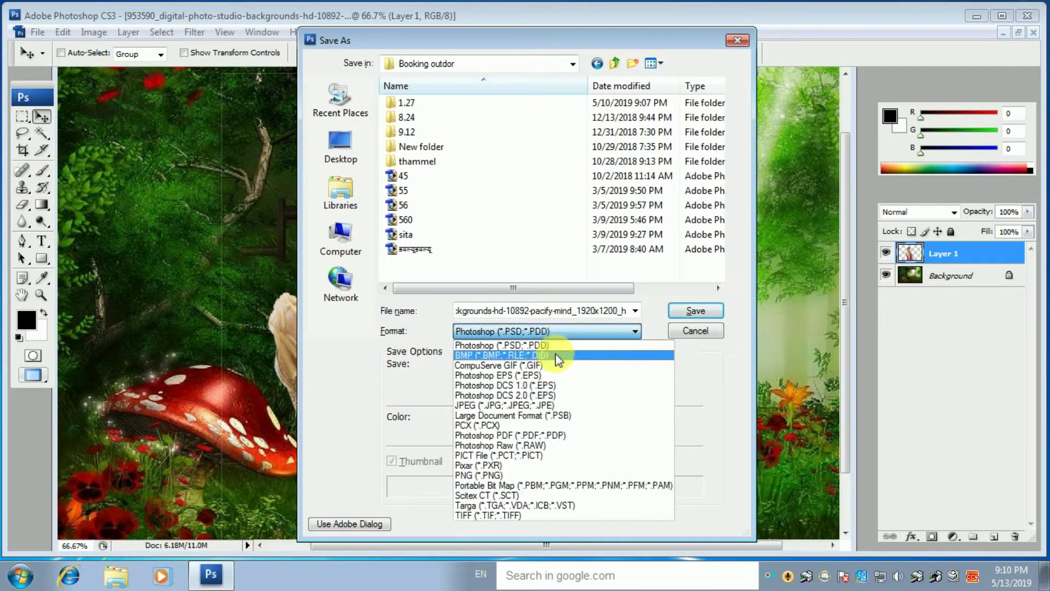
{"action": "left_click", "coordinate": [532, 405]}
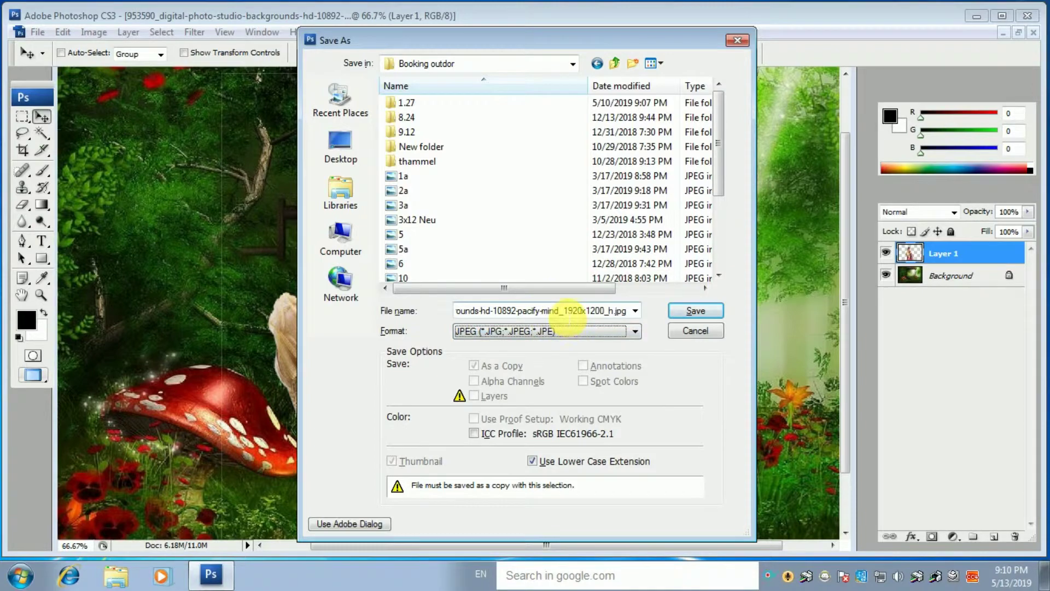
{"action": "key", "text": "shift+Tab"}
{"action": "type", "text": "u"}
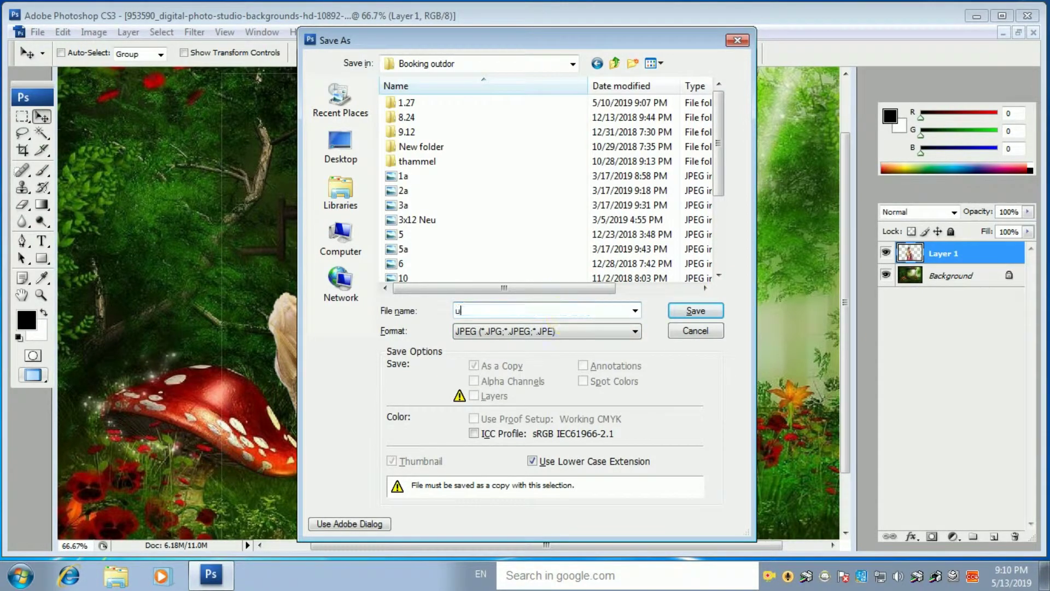
{"action": "left_click", "coordinate": [698, 316]}
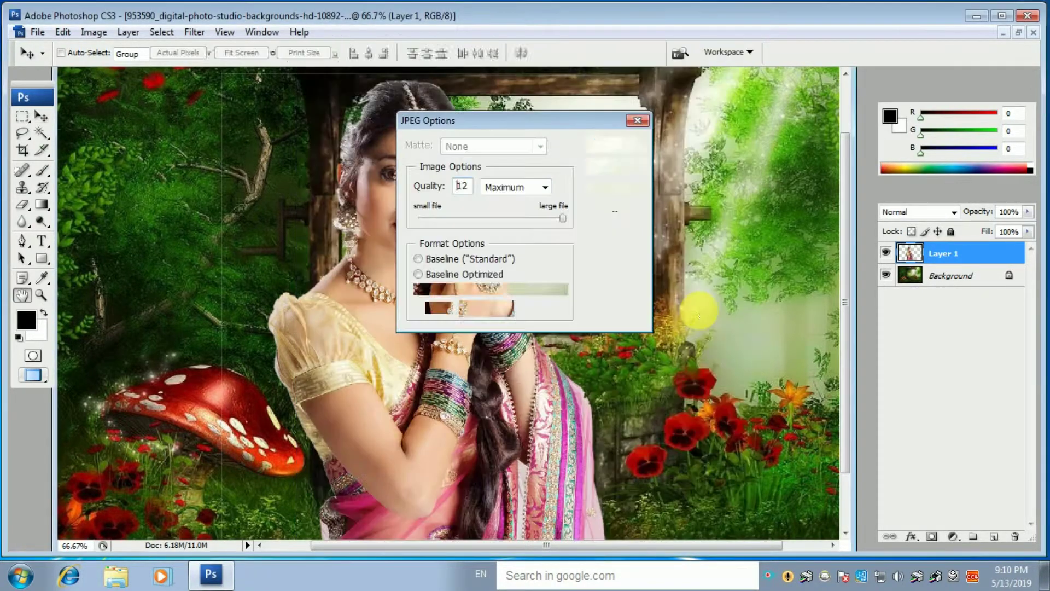
{"action": "left_click", "coordinate": [616, 145]}
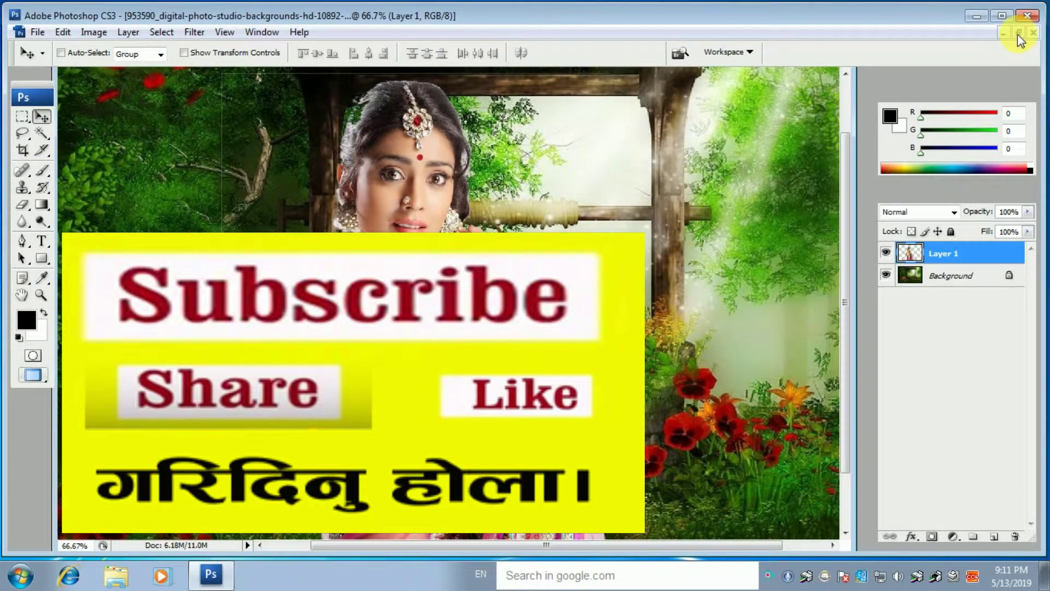
Close the composite and sa.jpg without saving, then bring up the Open dialog
{"action": "left_click", "coordinate": [1031, 33]}
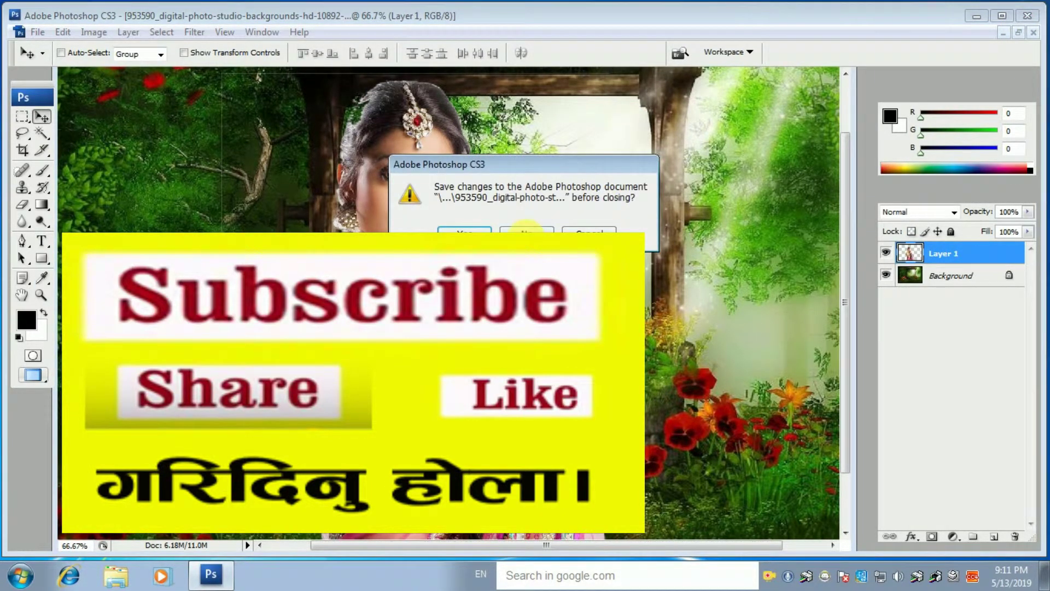
{"action": "left_click", "coordinate": [526, 231]}
{"action": "left_click", "coordinate": [1033, 33]}
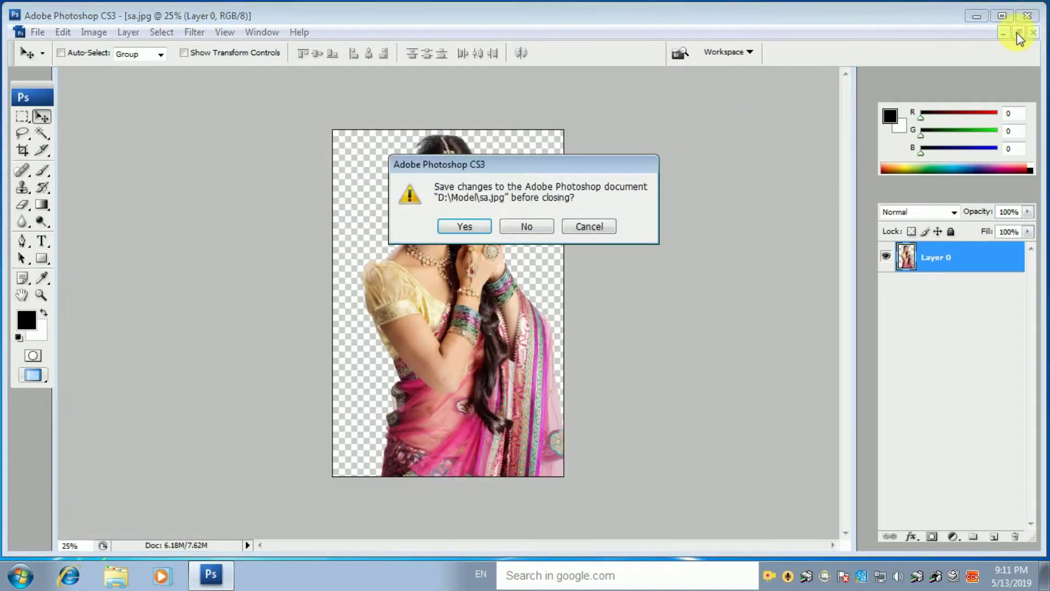
{"action": "left_click", "coordinate": [527, 226]}
{"action": "double_click", "coordinate": [498, 164]}
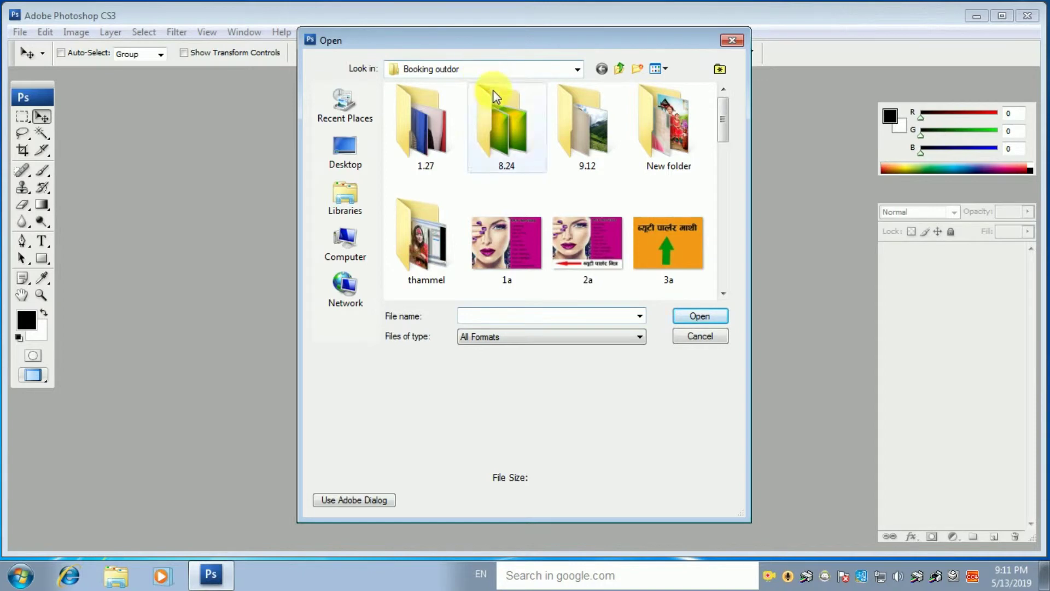
Scroll the Booking outdor file list and open uy.jpg
{"action": "left_click", "coordinate": [718, 122]}
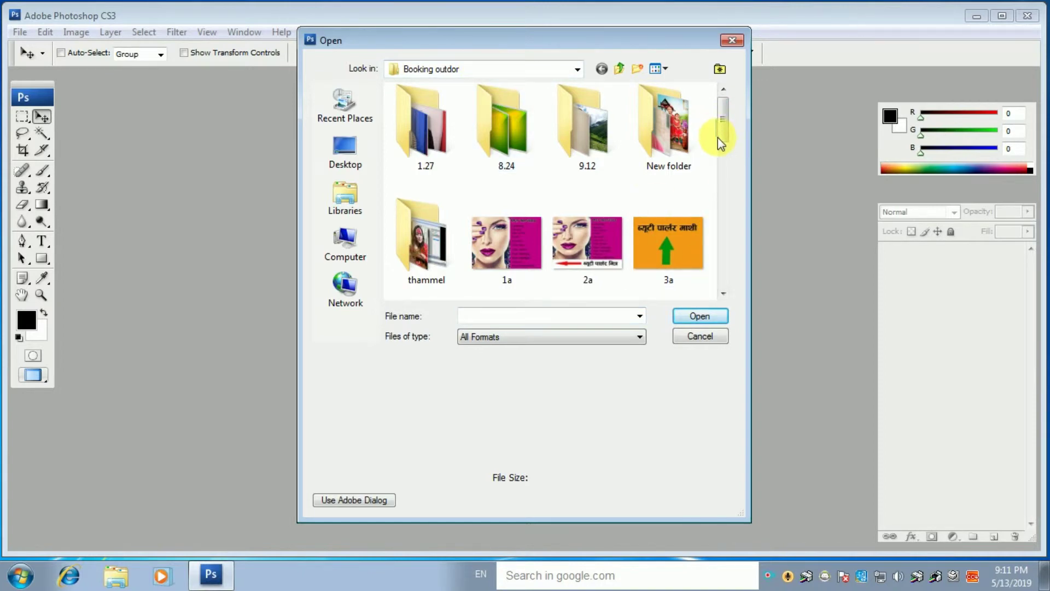
{"action": "left_click_drag", "start_coordinate": [720, 110], "coordinate": [732, 276]}
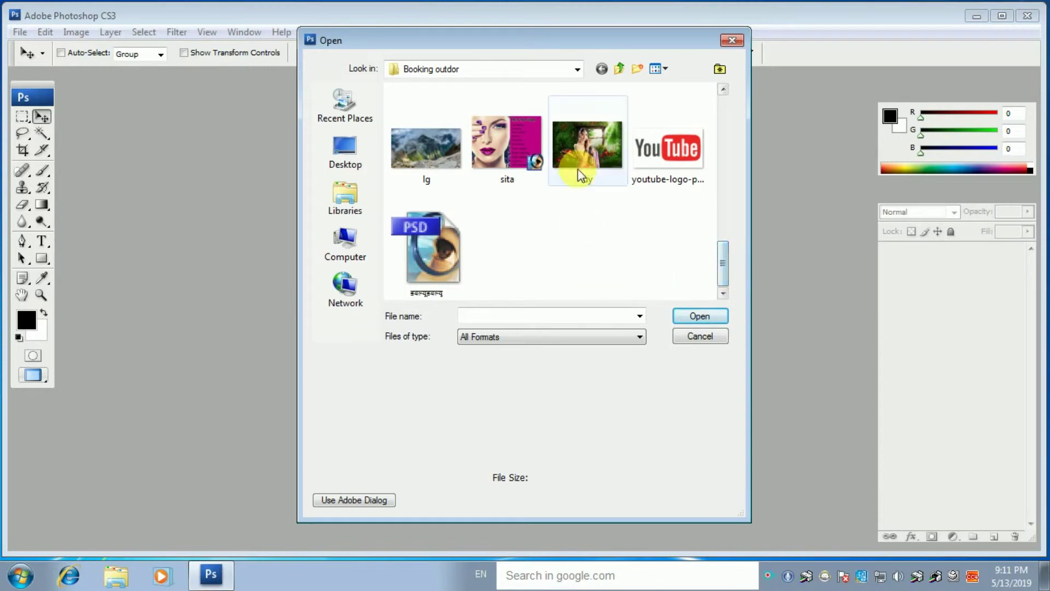
{"action": "double_click", "coordinate": [578, 171]}
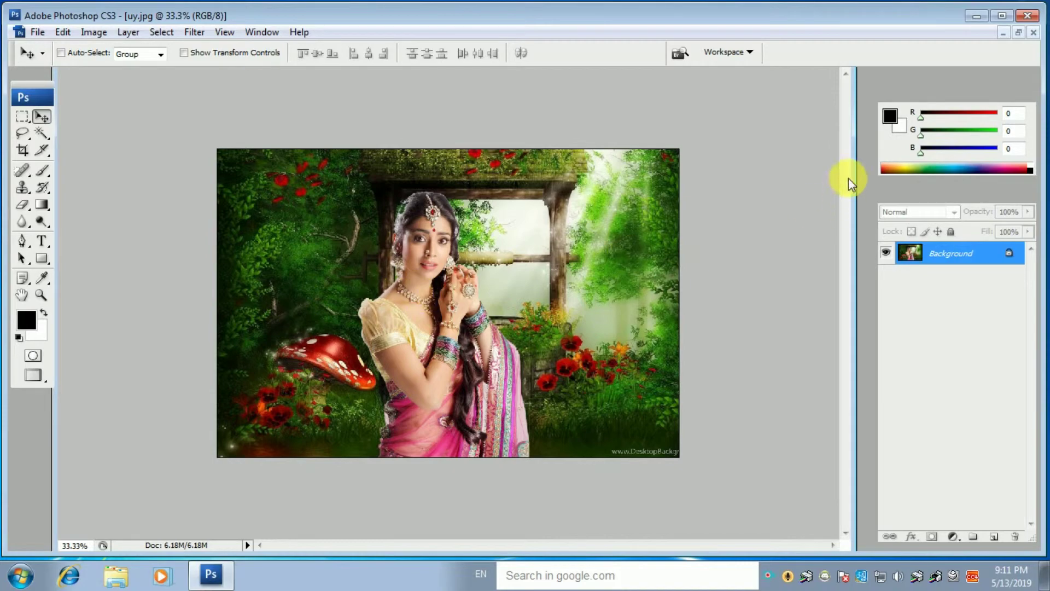
{"action": "left_click", "coordinate": [1019, 33]}
{"action": "right_click", "coordinate": [295, 83]}
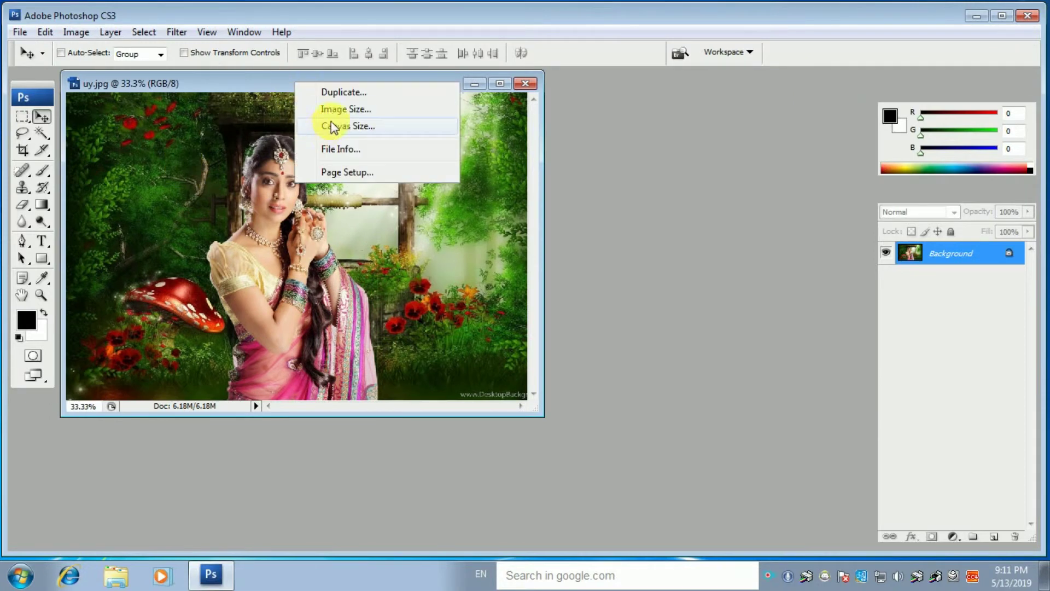
{"action": "left_click", "coordinate": [336, 109]}
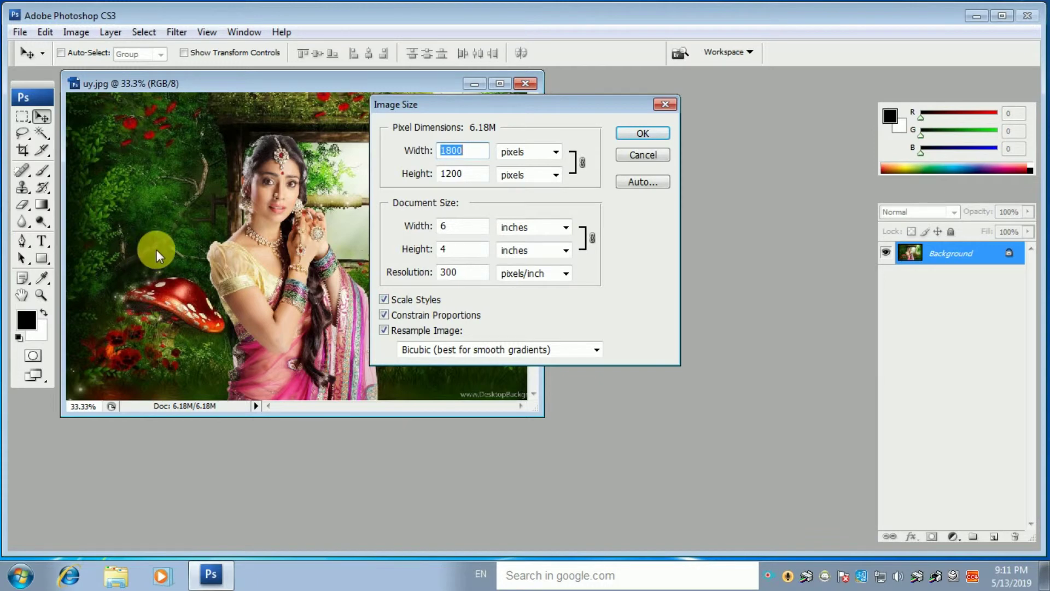
{"action": "left_click", "coordinate": [665, 104]}
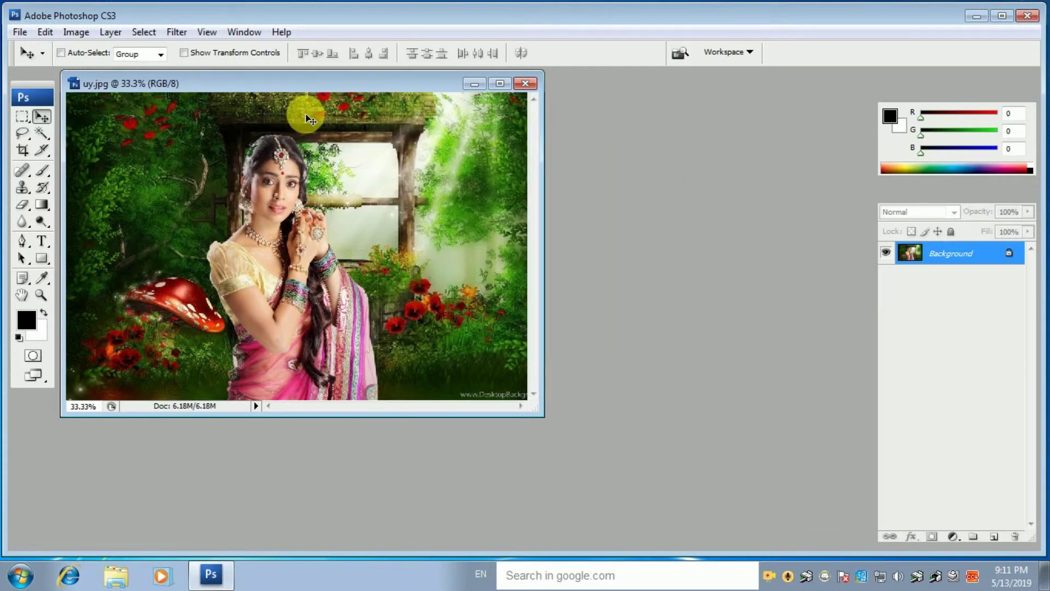
{"action": "left_click_drag", "start_coordinate": [277, 85], "coordinate": [353, 109]}
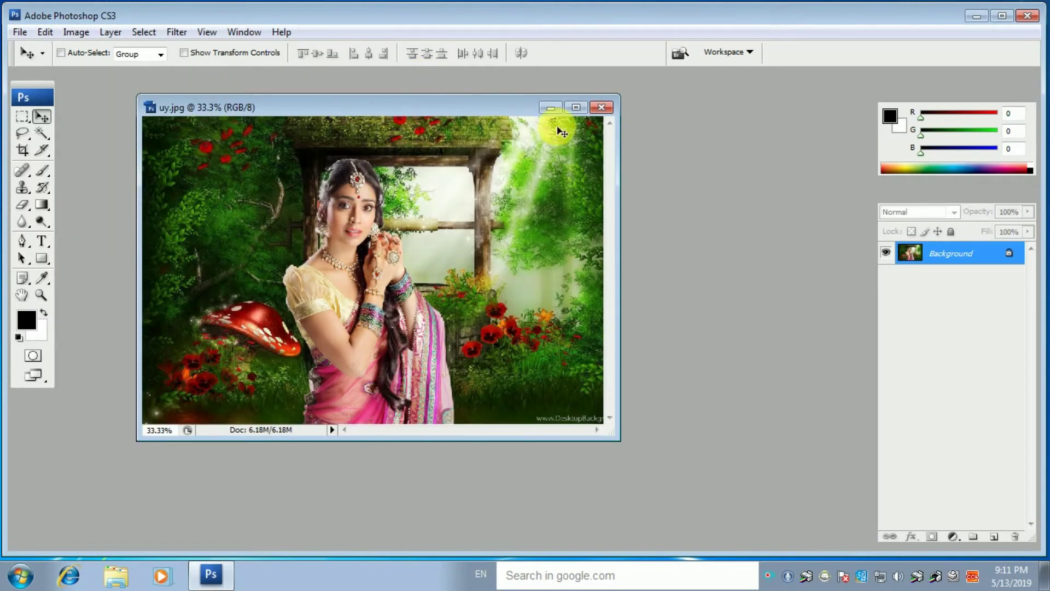
{"action": "left_click", "coordinate": [578, 108]}
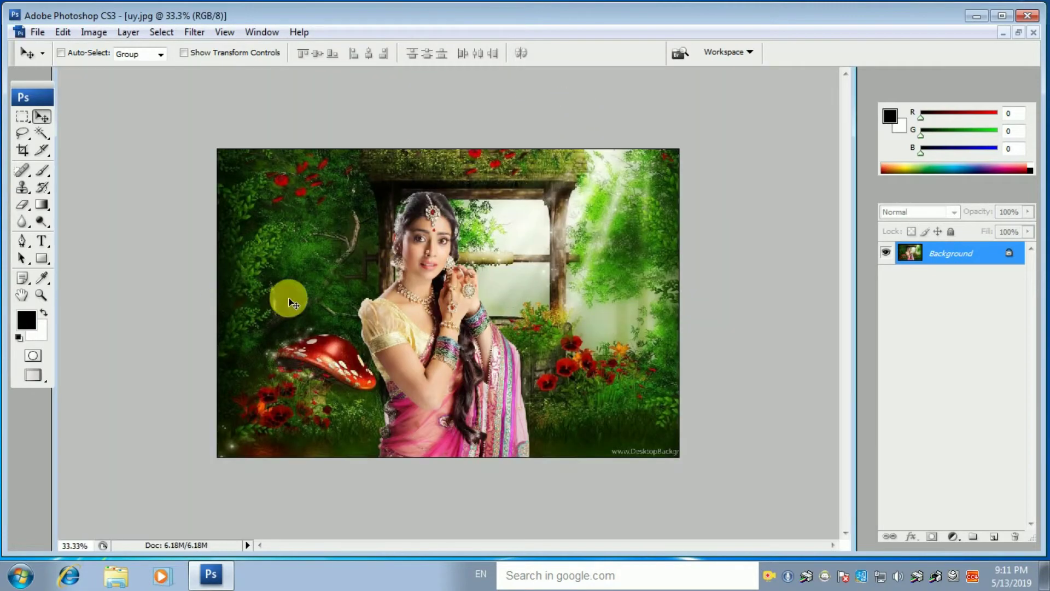